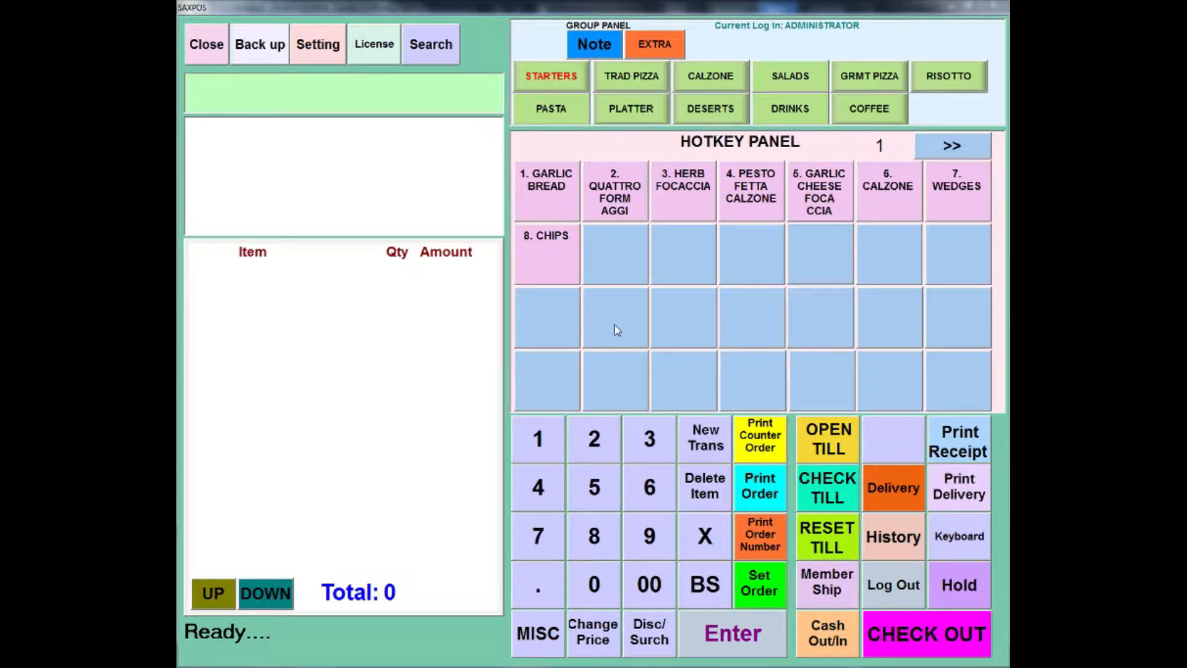
Step: Add one garlic bread from the starters and a family-size Hawaiian pizza from the traditional pizzas to the order
left_click(548, 197)
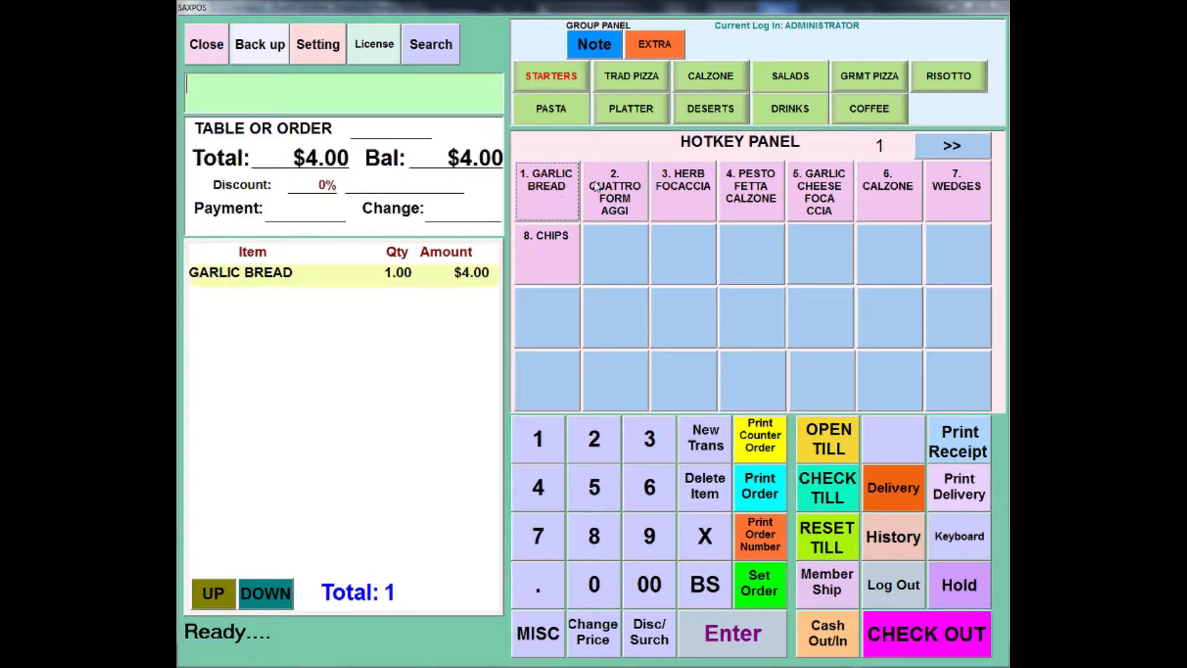
left_click(645, 91)
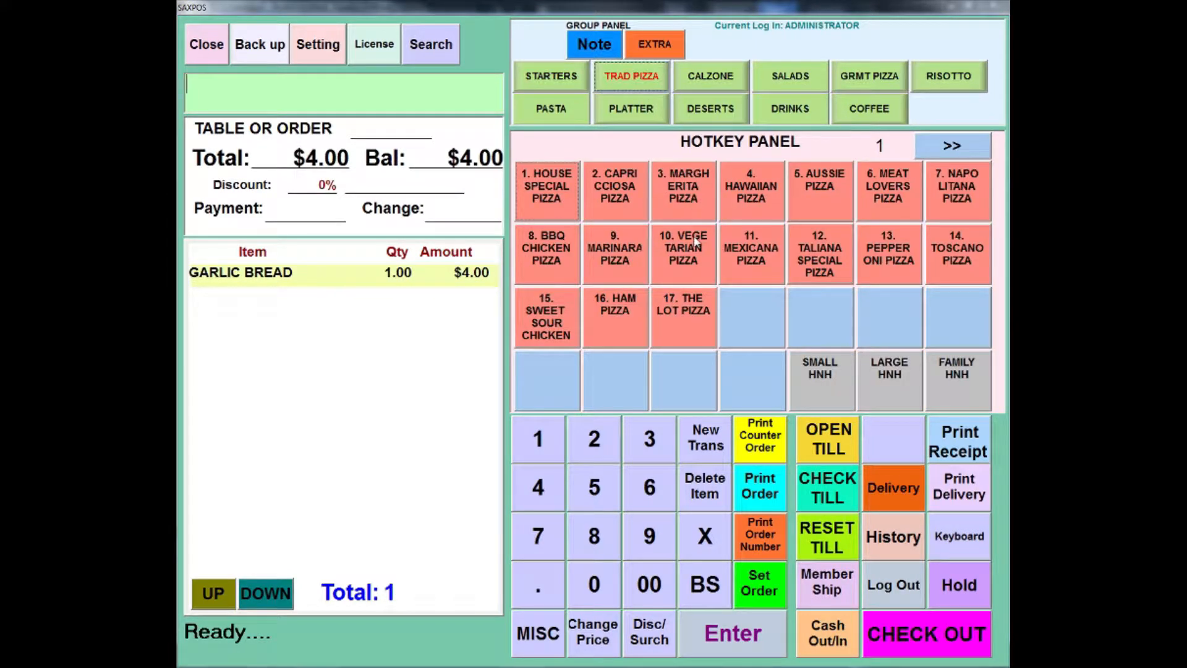
left_click(748, 196)
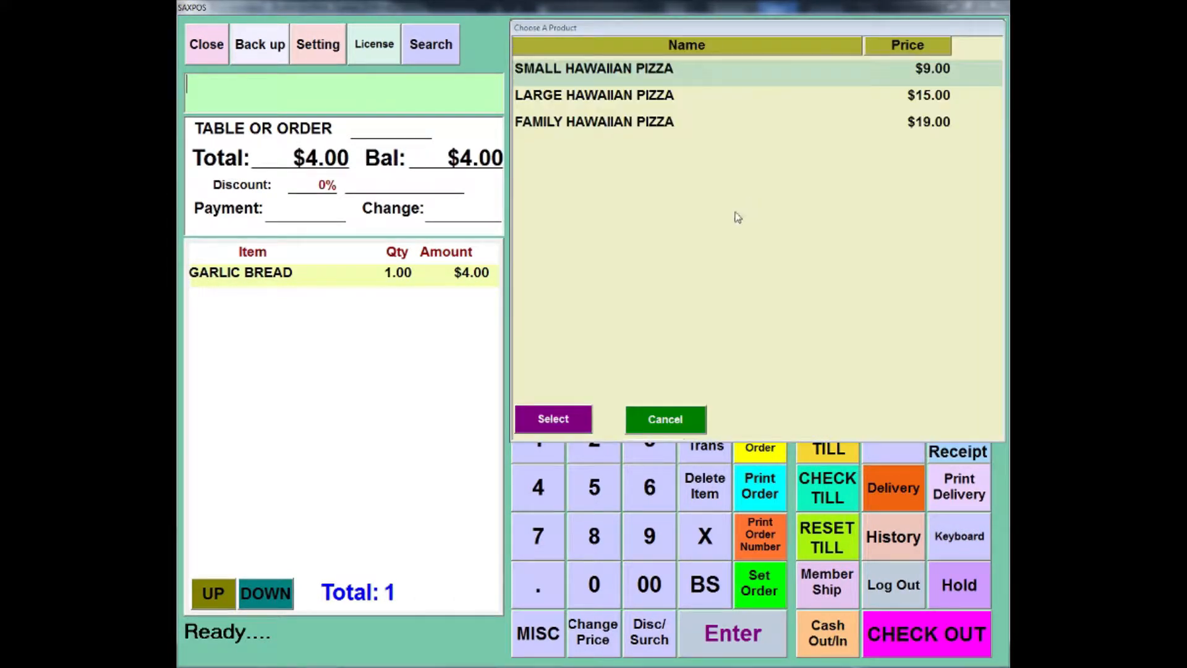
left_click(643, 123)
left_click(566, 413)
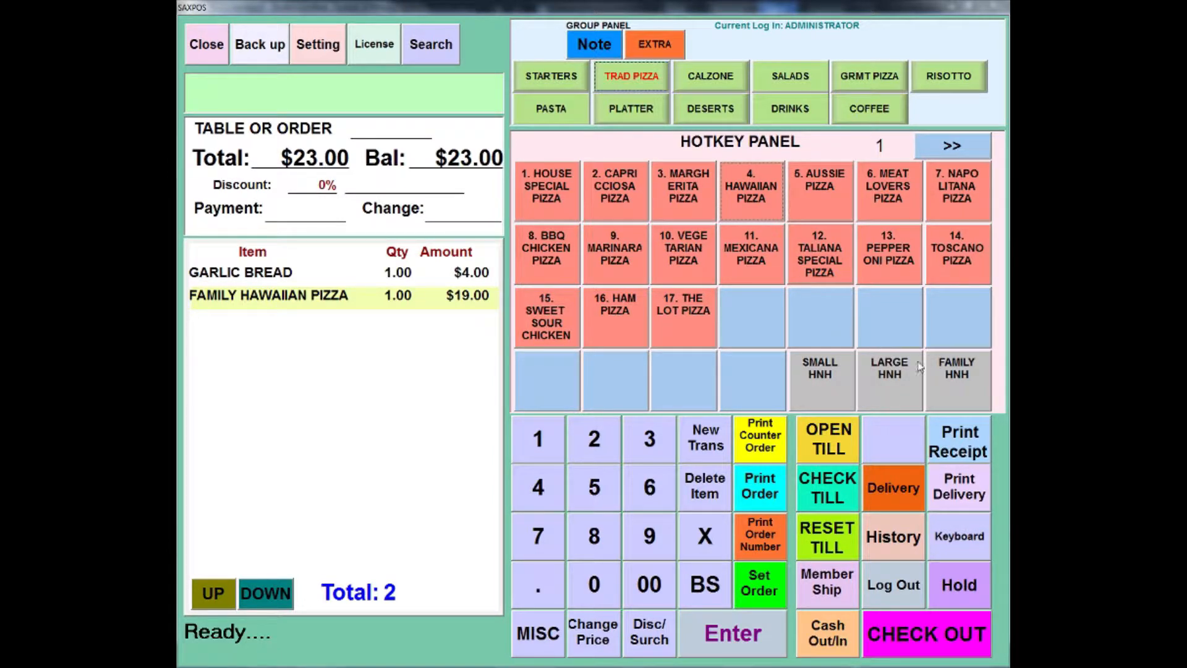
Step: Make the family Hawaiian pizza half-and-half by adding the + HALF AUSSIE option
left_click(938, 374)
left_click(593, 181)
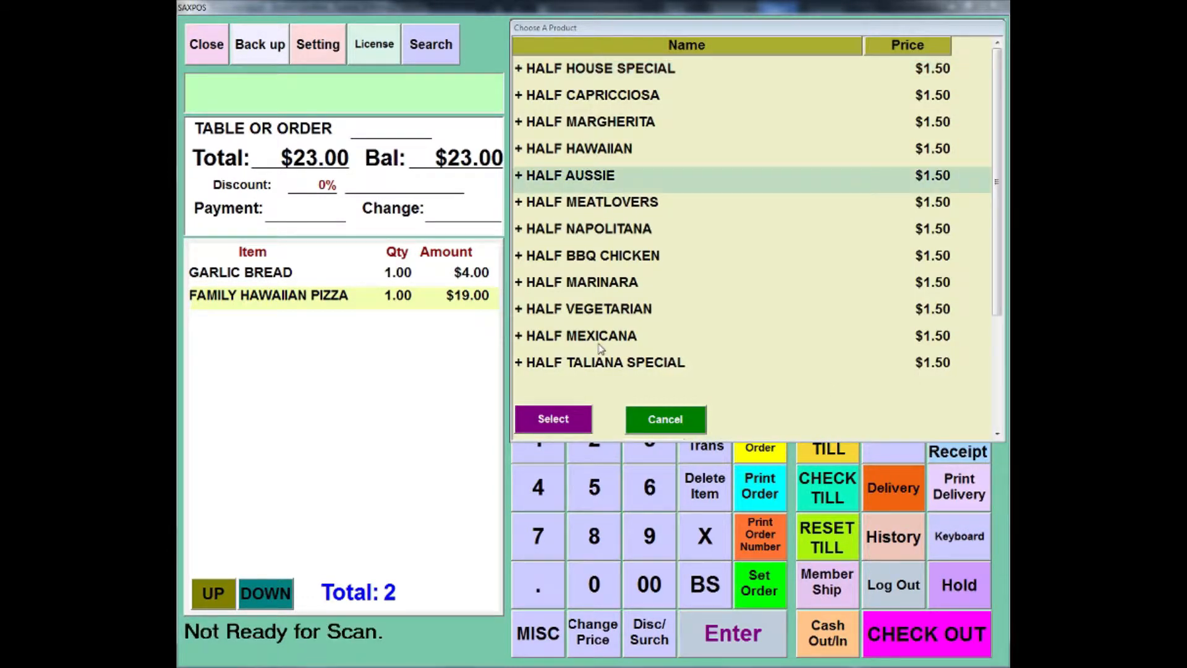
left_click(574, 414)
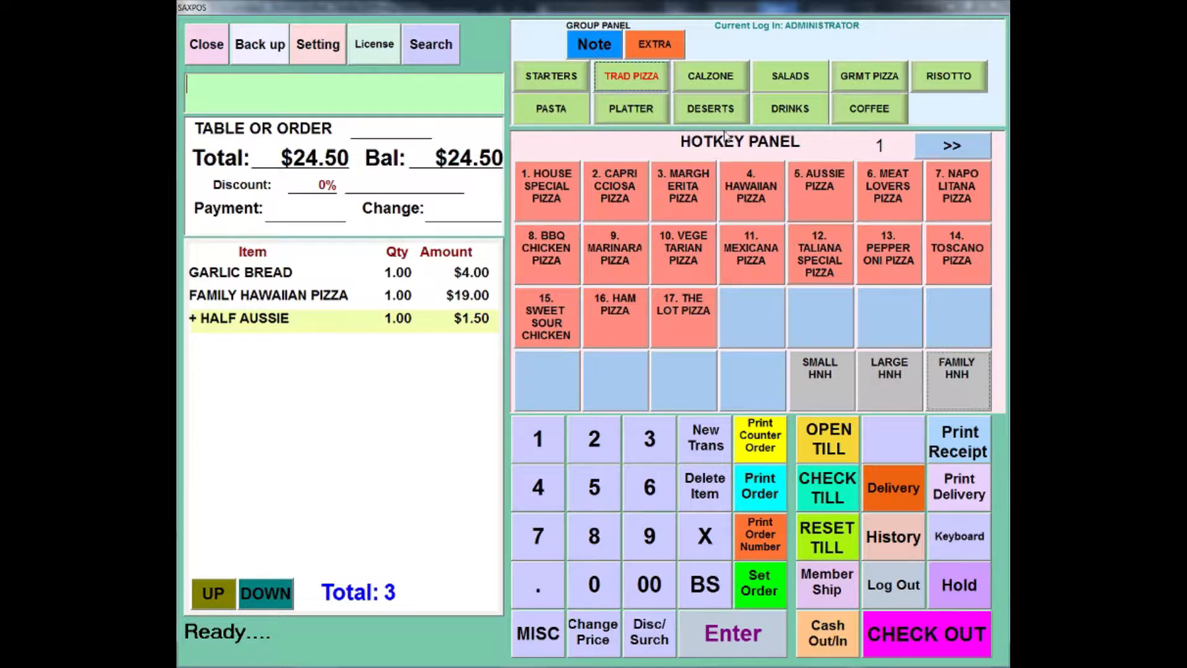
Step: Add one Coke can from the drinks group to the order
left_click(793, 114)
left_click(613, 189)
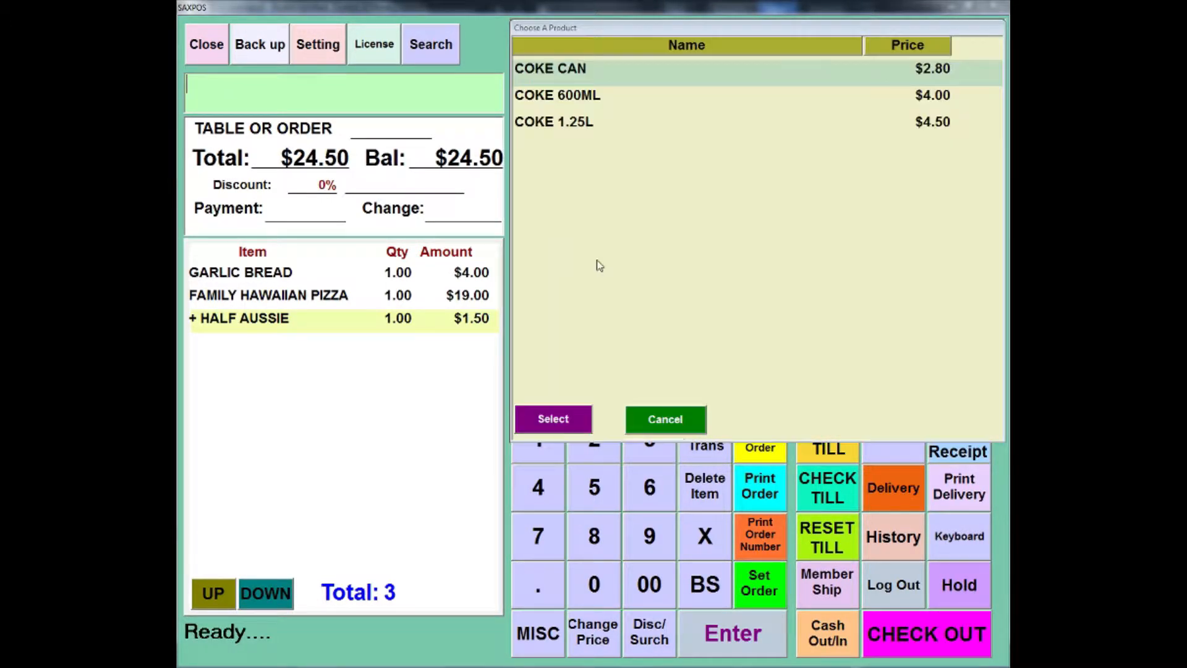
left_click(552, 419)
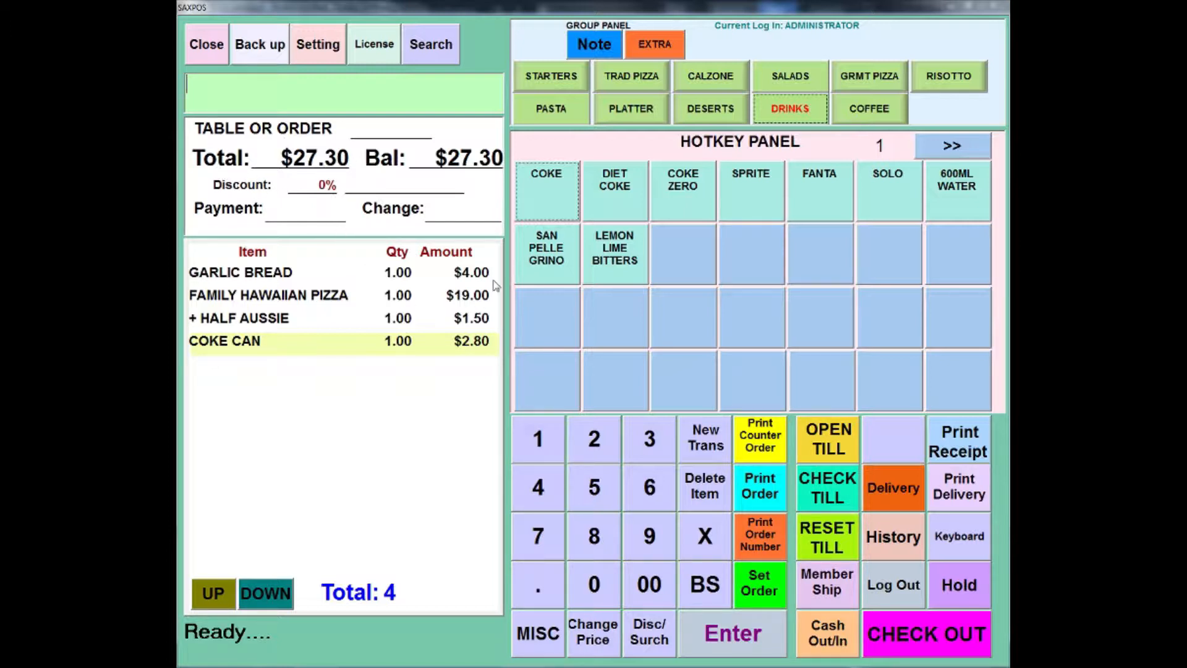
Step: Check out the order by accepting payment of the exact total, and start a new transaction
left_click(941, 643)
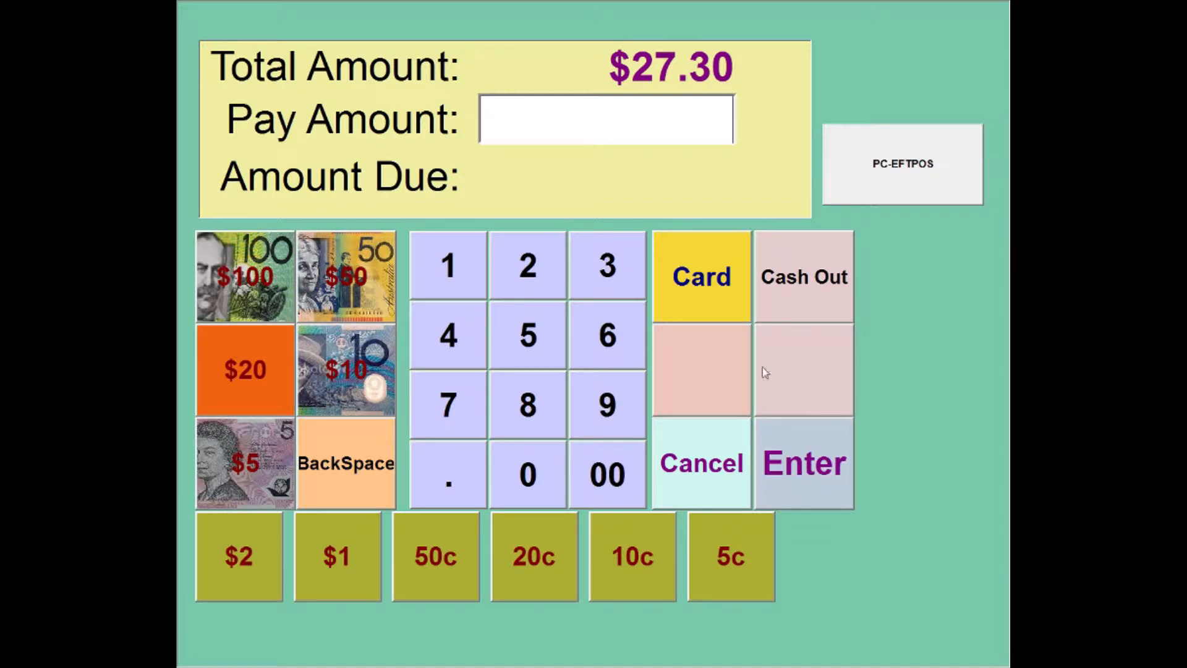
left_click(806, 482)
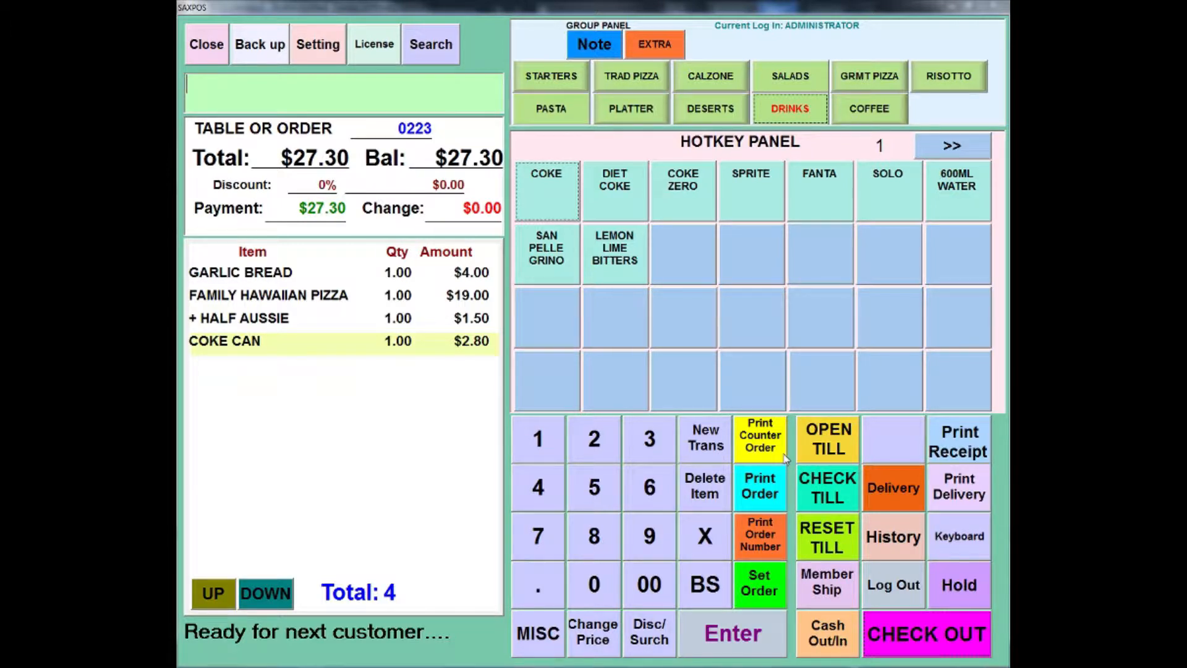
left_click(726, 450)
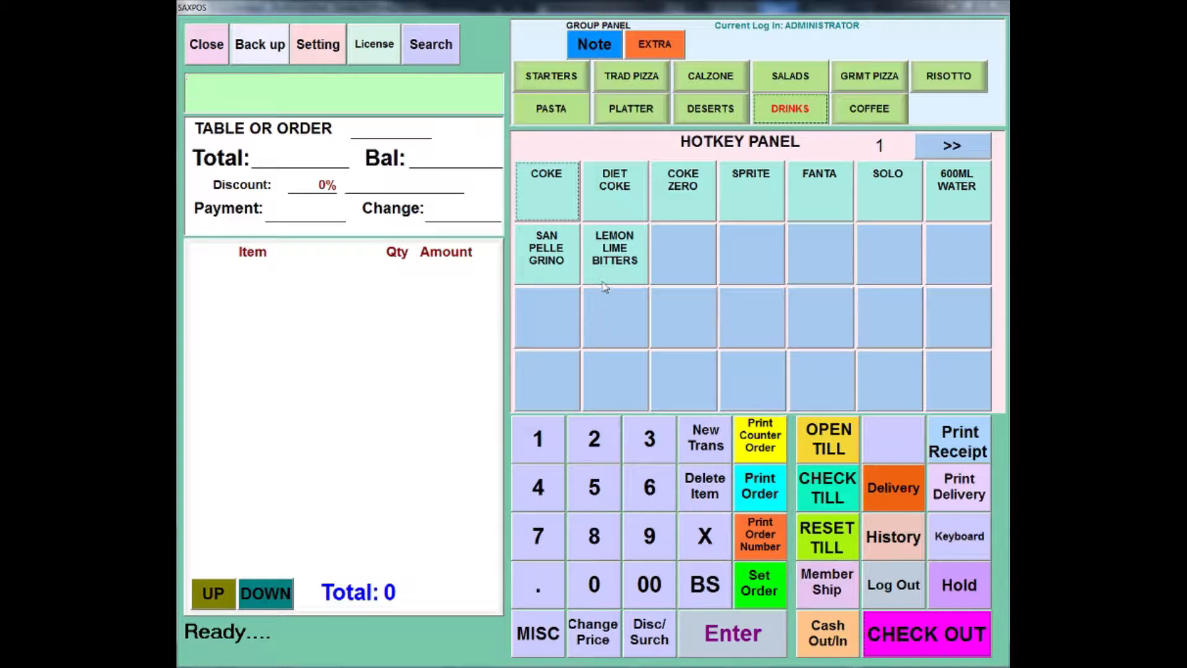
Step: Ring up one garlic bread and three chips from the starters, and cancel that transaction to start a new one
left_click(544, 91)
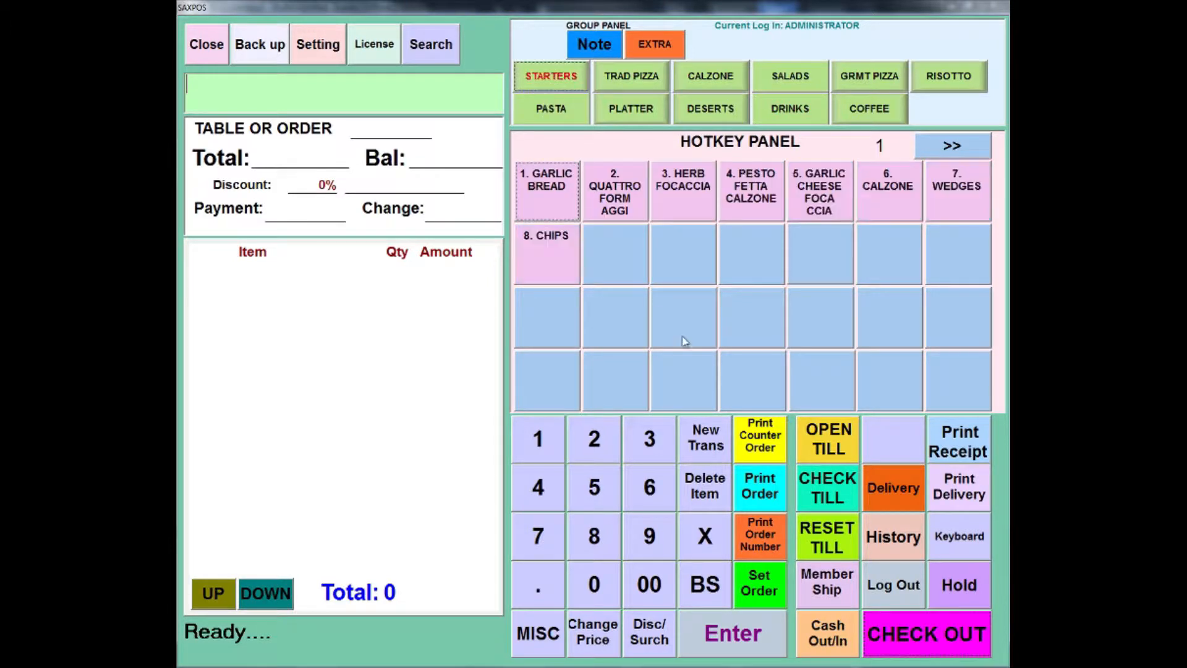
left_click(546, 189)
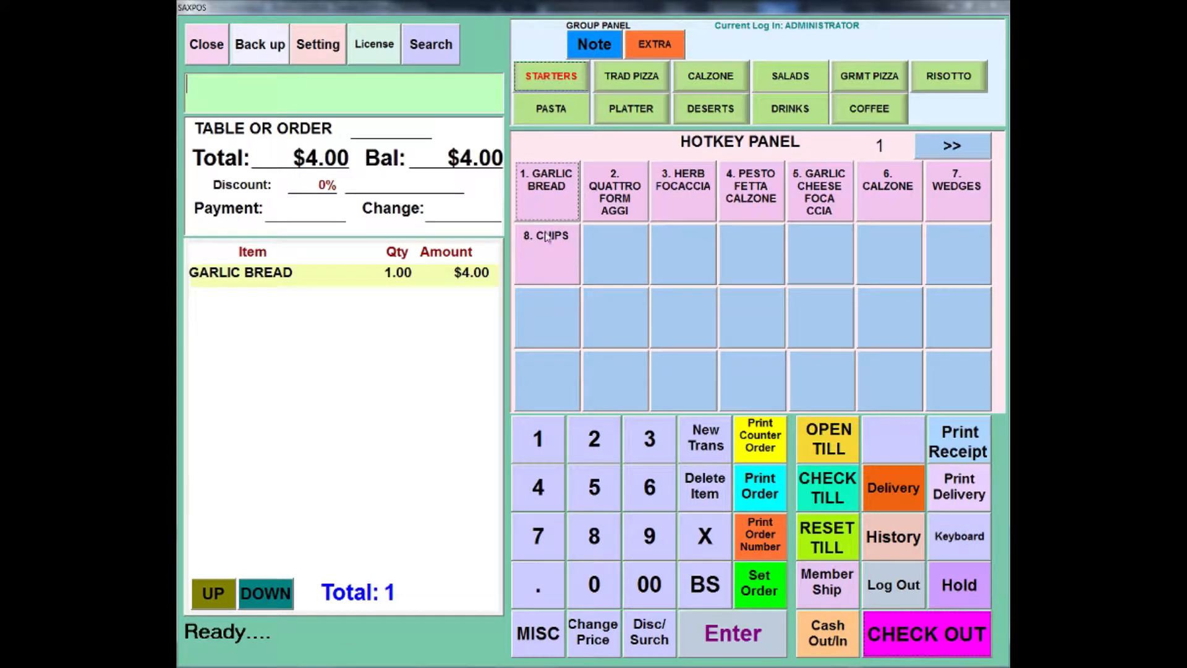
left_click(548, 250)
left_click(550, 249)
left_click(550, 249)
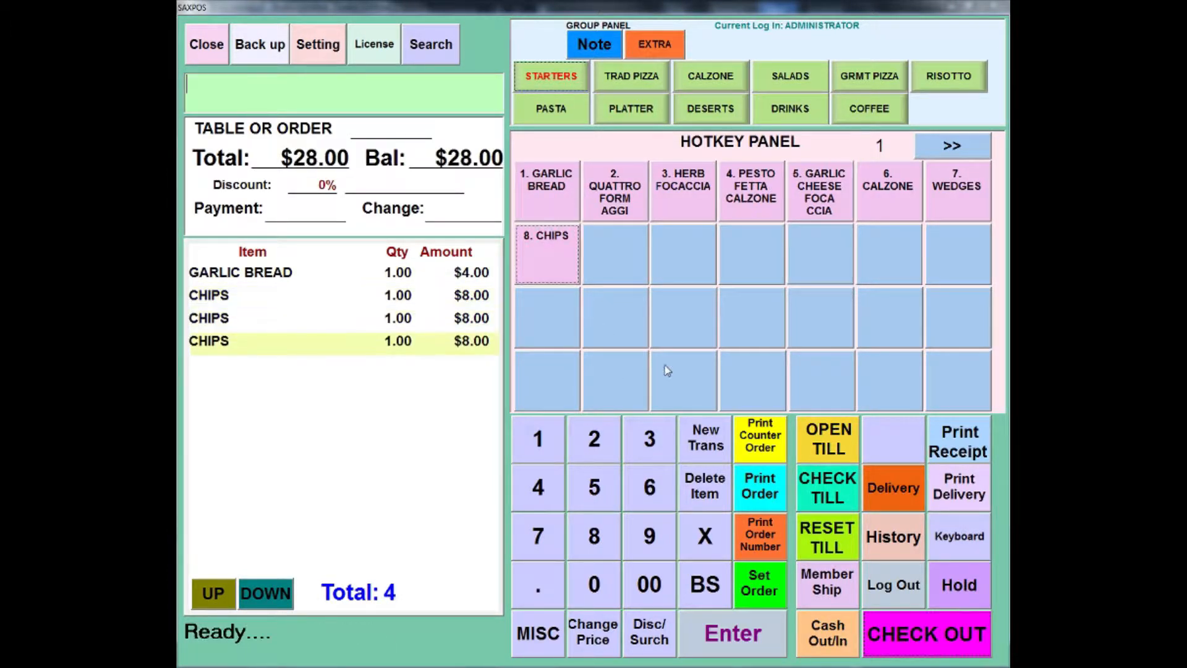
left_click(717, 447)
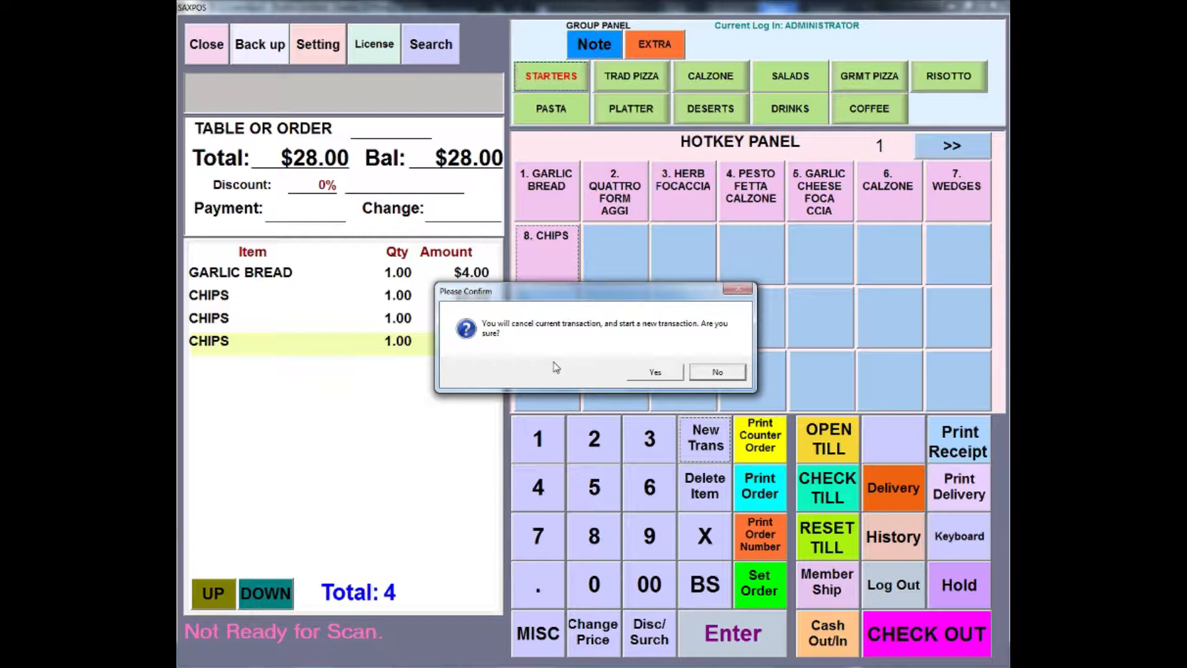
left_click(654, 372)
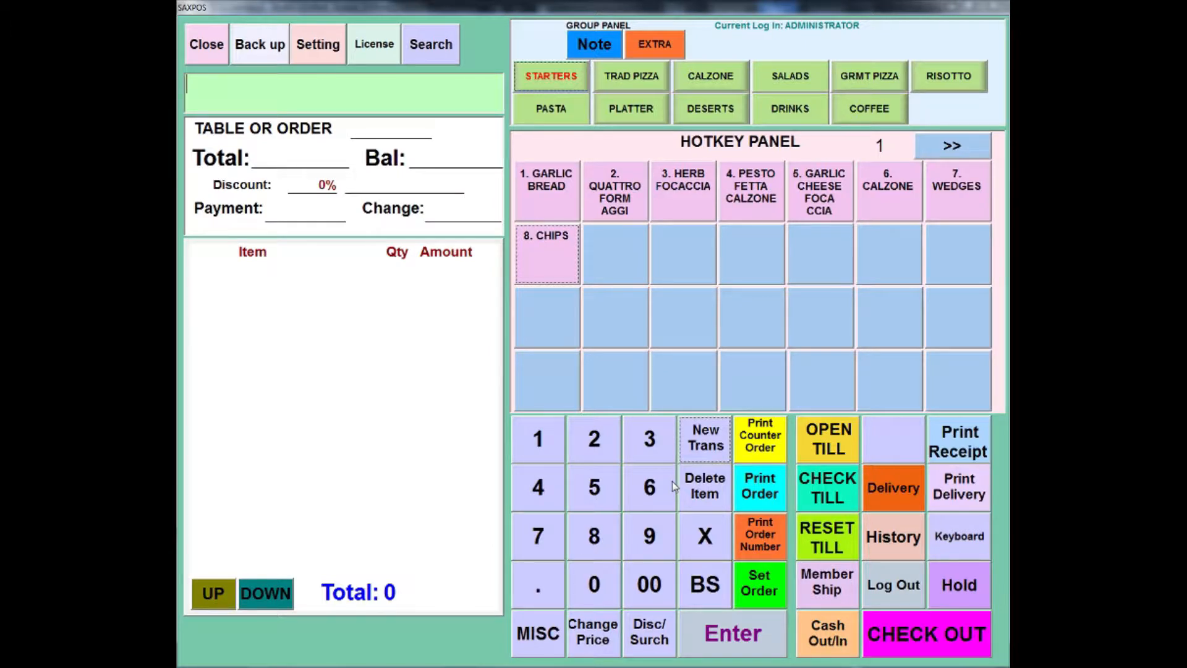
Step: Ring up two garlic breads and delete the second one from the order
left_click(560, 189)
left_click(562, 191)
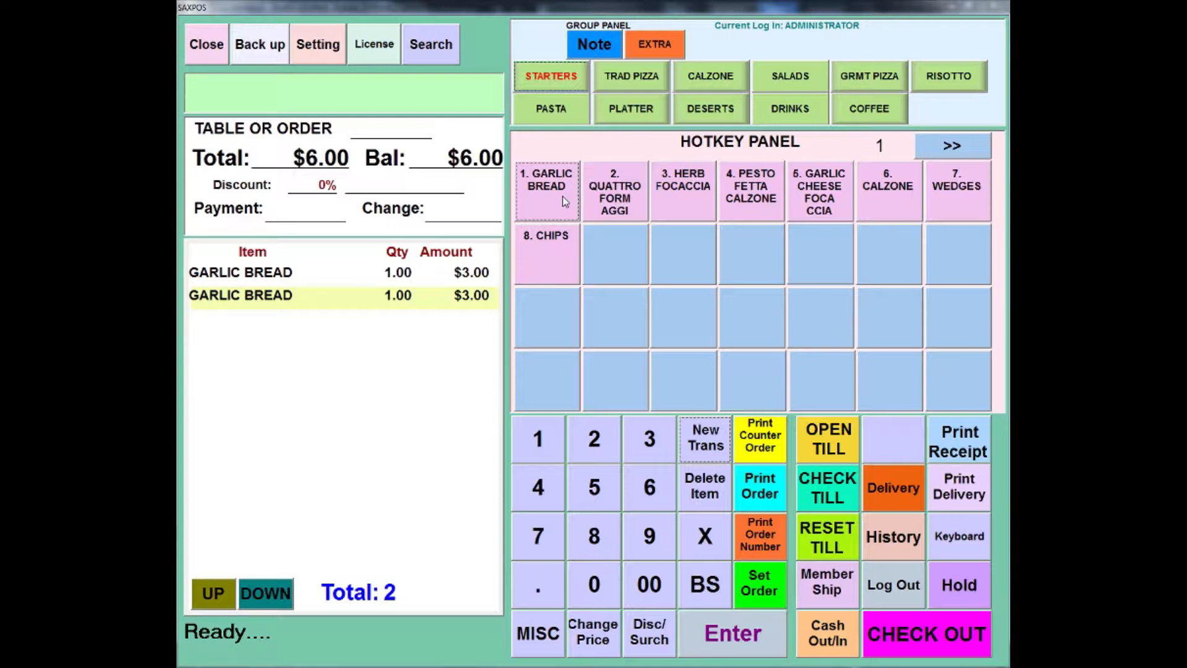
left_click(714, 488)
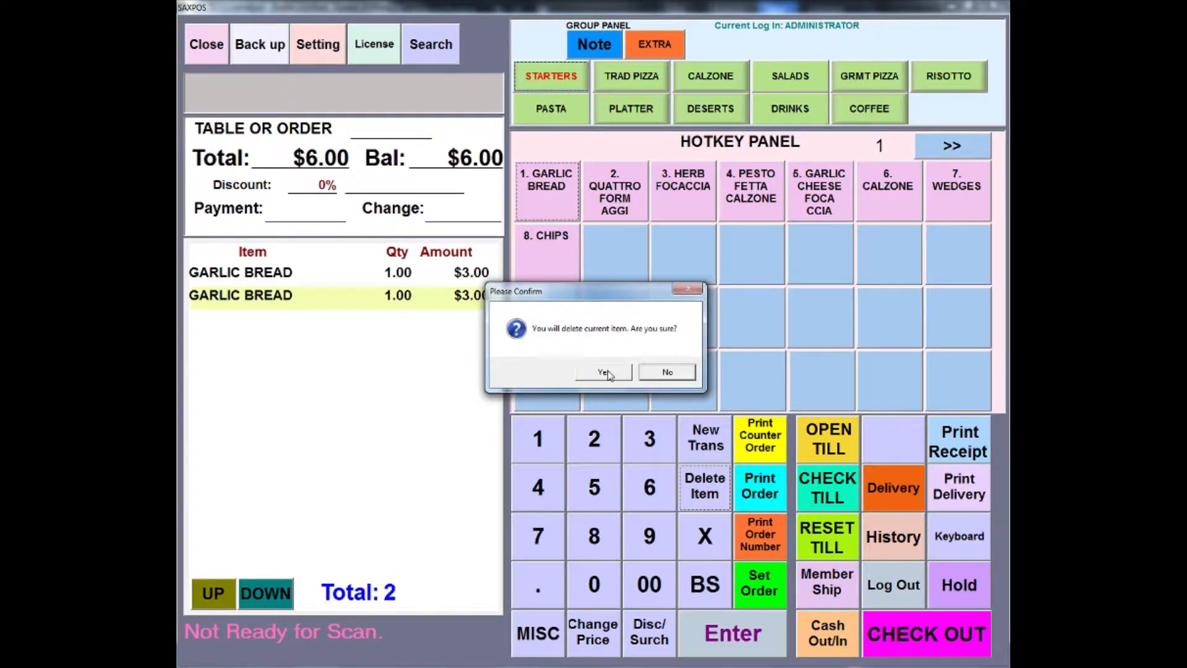
left_click(603, 373)
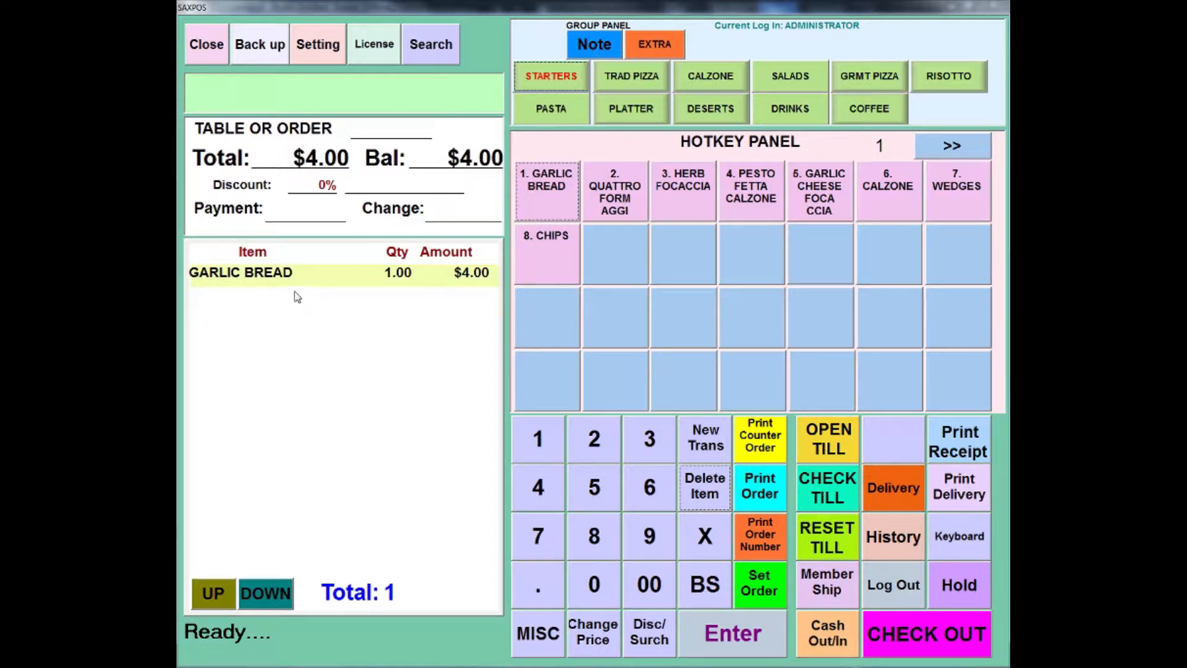
Step: Set the quantity of the garlic bread item to 3
left_click(704, 537)
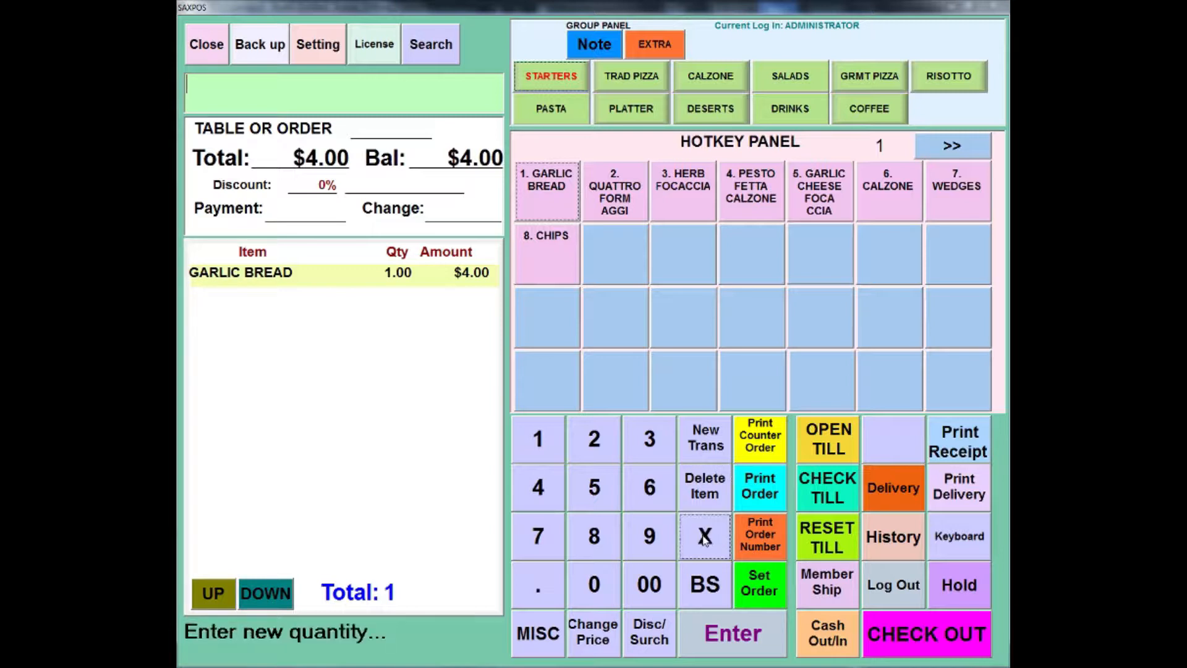
left_click(653, 452)
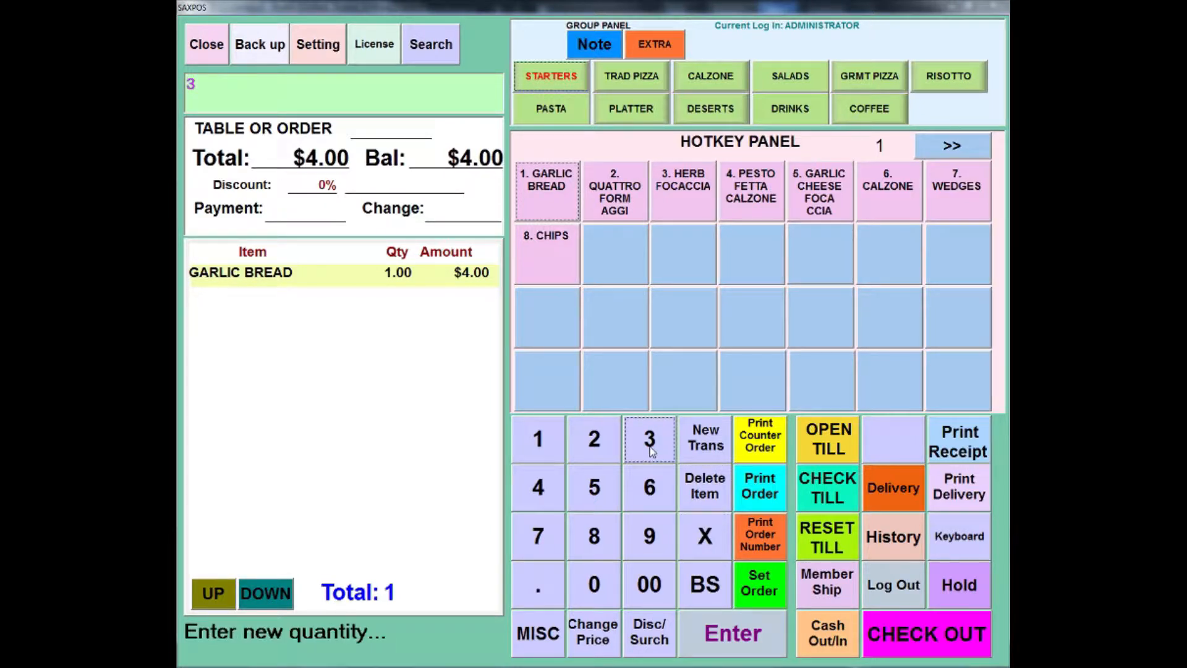
left_click(743, 634)
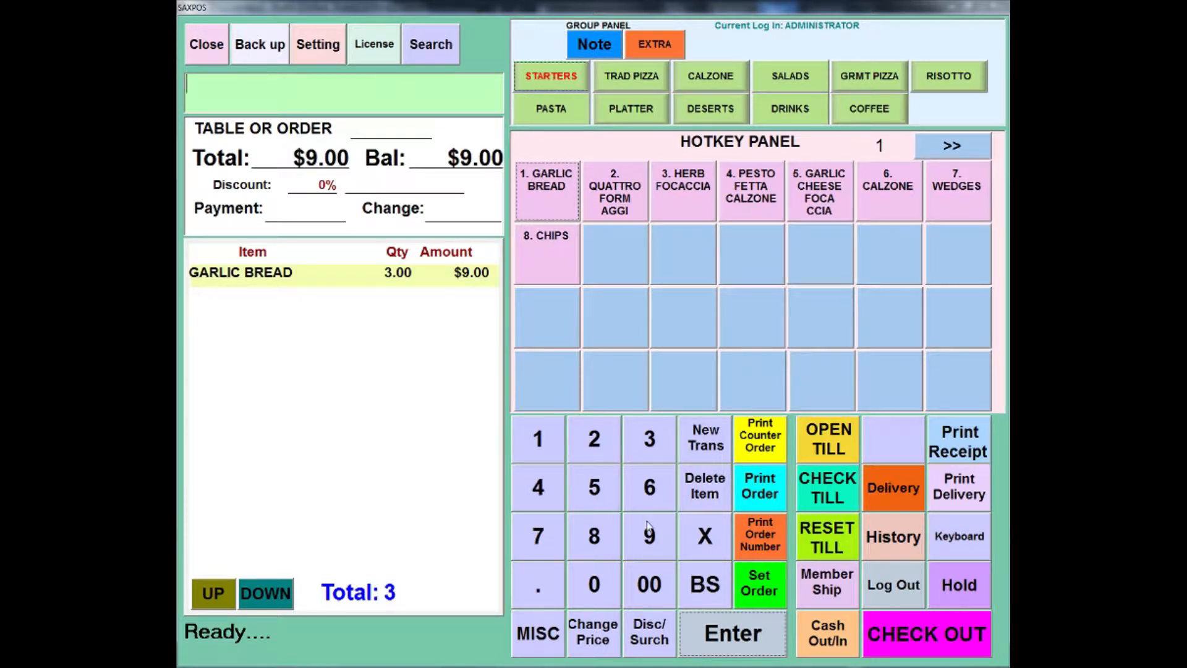
Step: Re-enter the garlic bread quantity as 33, correct the entry back to 3 and apply it
left_click(686, 536)
left_click(651, 455)
left_click(651, 456)
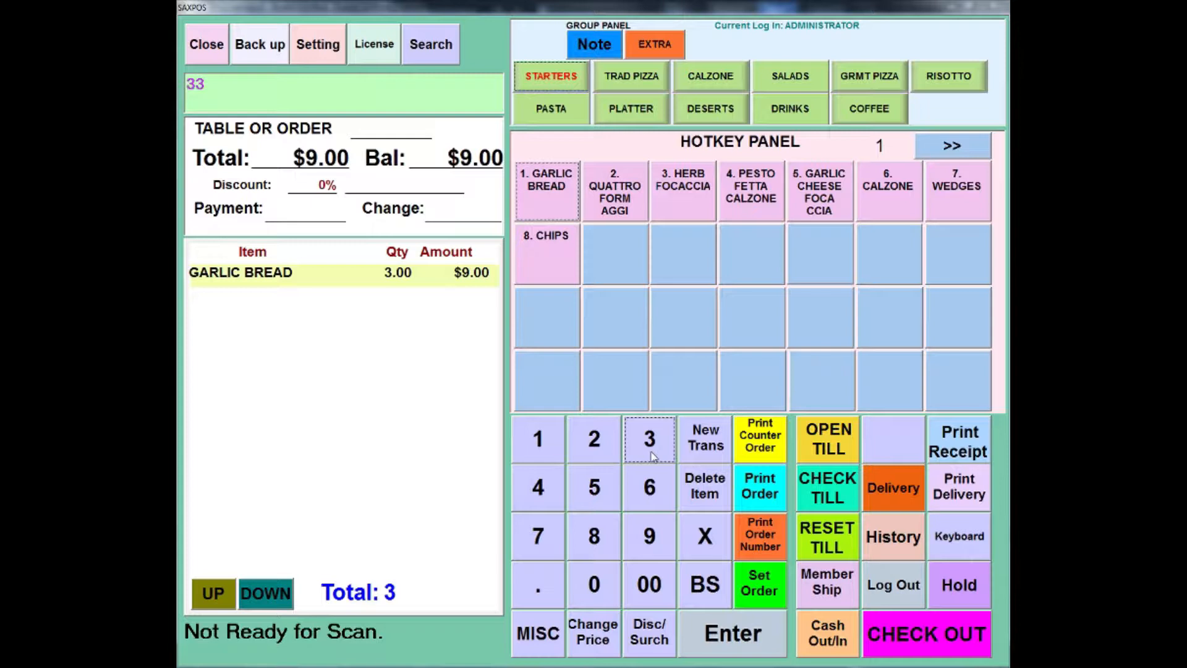
left_click(708, 577)
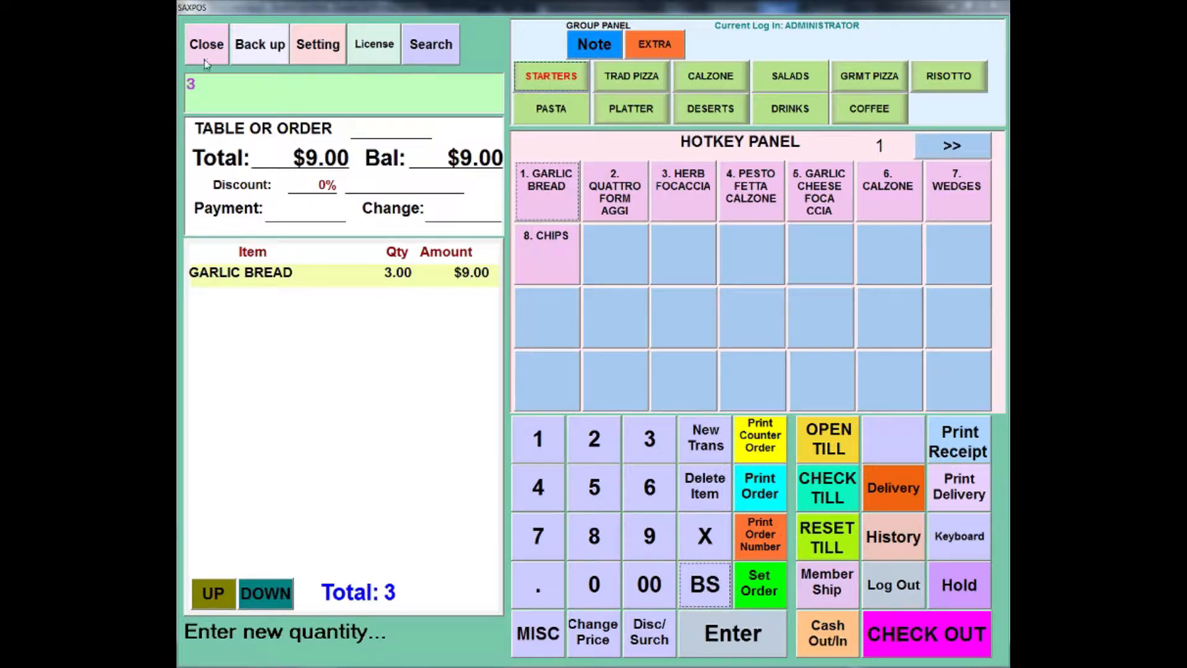
left_click(708, 627)
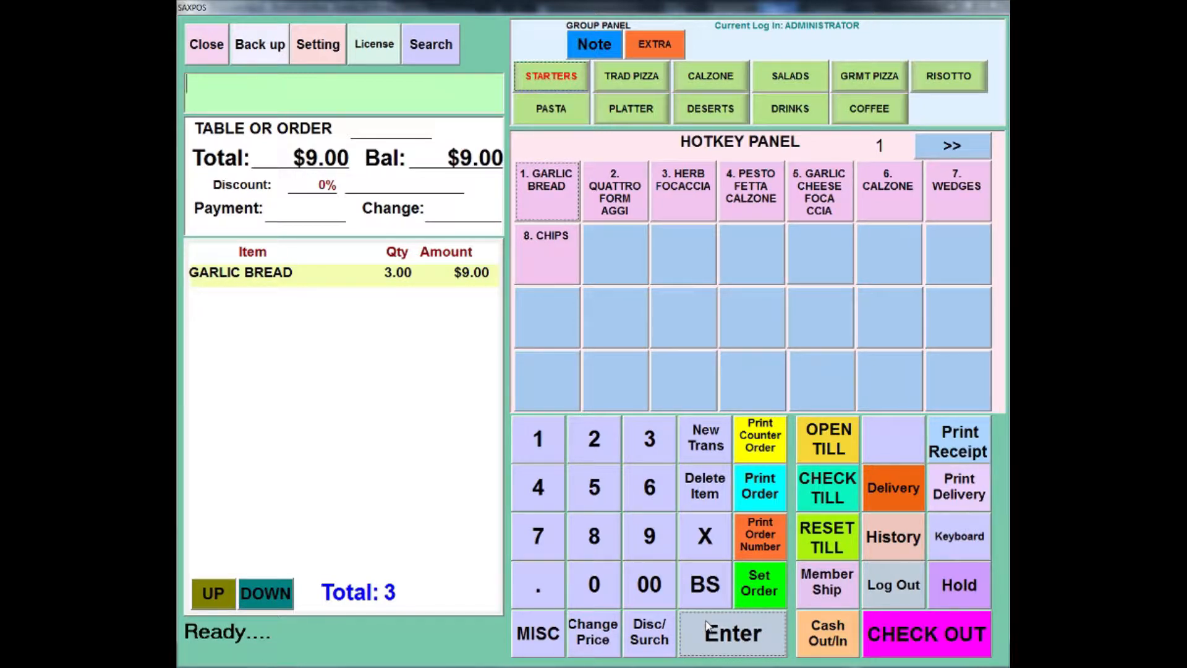
Step: Add a miscellaneous item to the order and set its price to $6.00
left_click(554, 638)
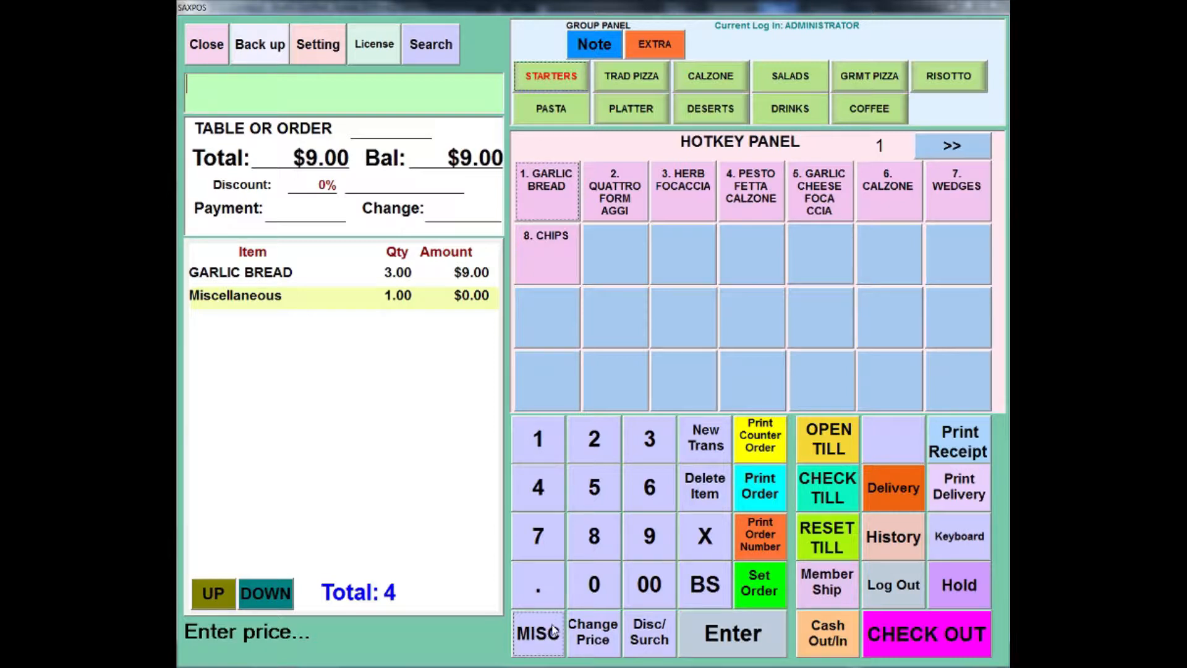
left_click(593, 640)
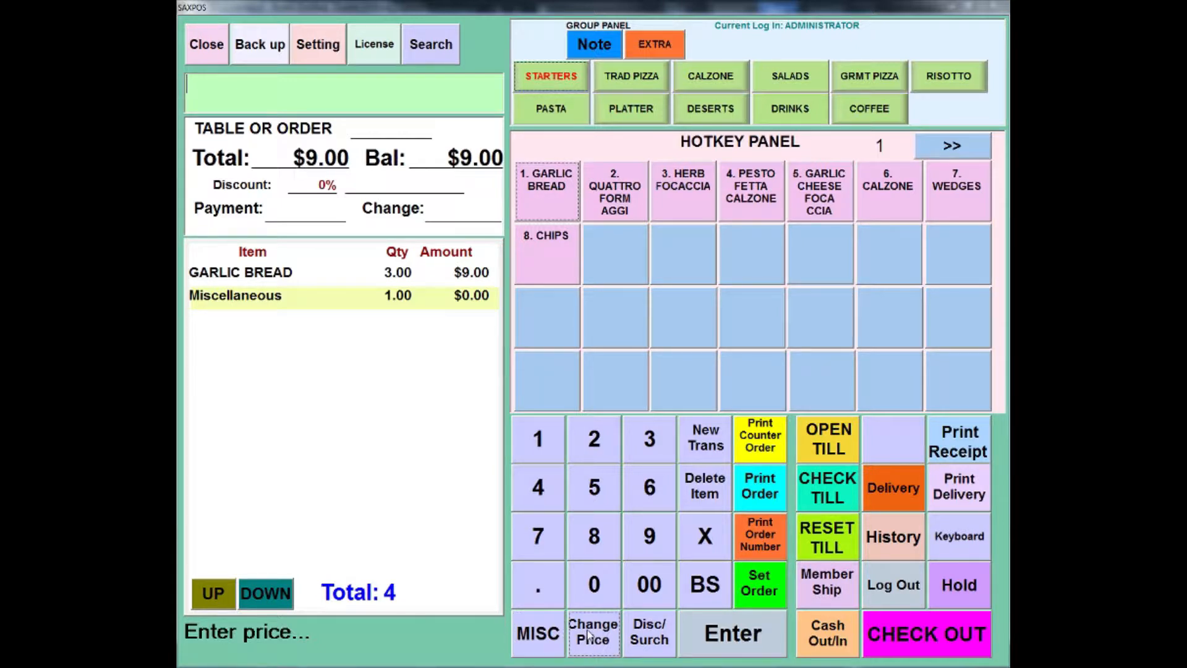
left_click(640, 493)
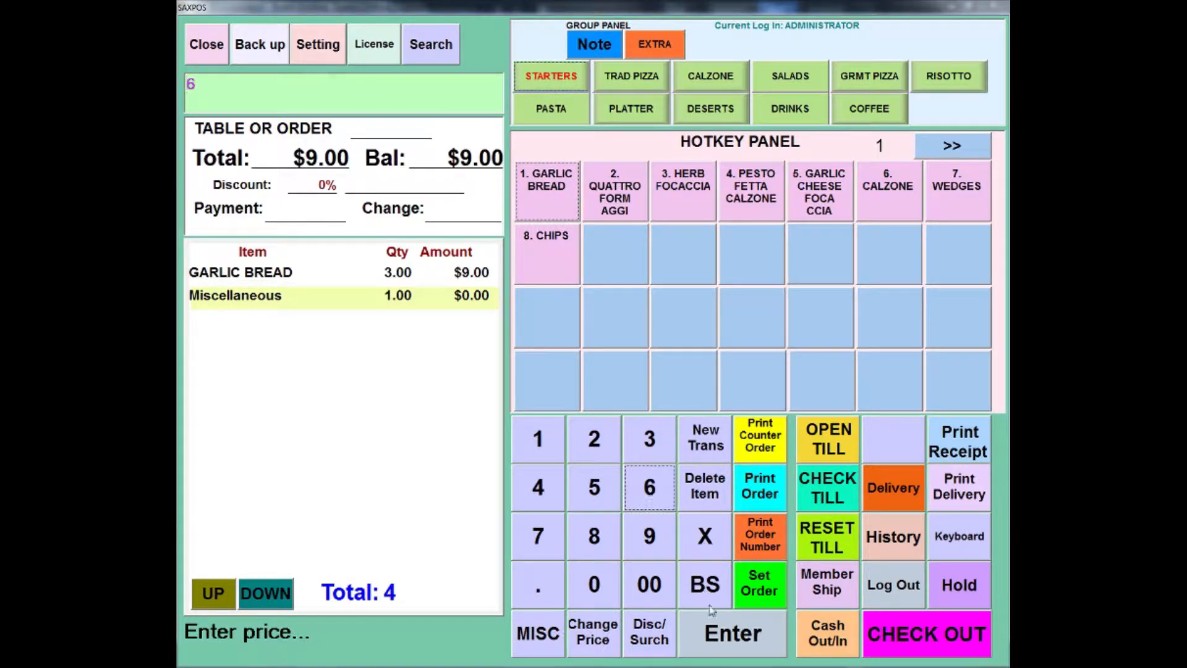
left_click(720, 632)
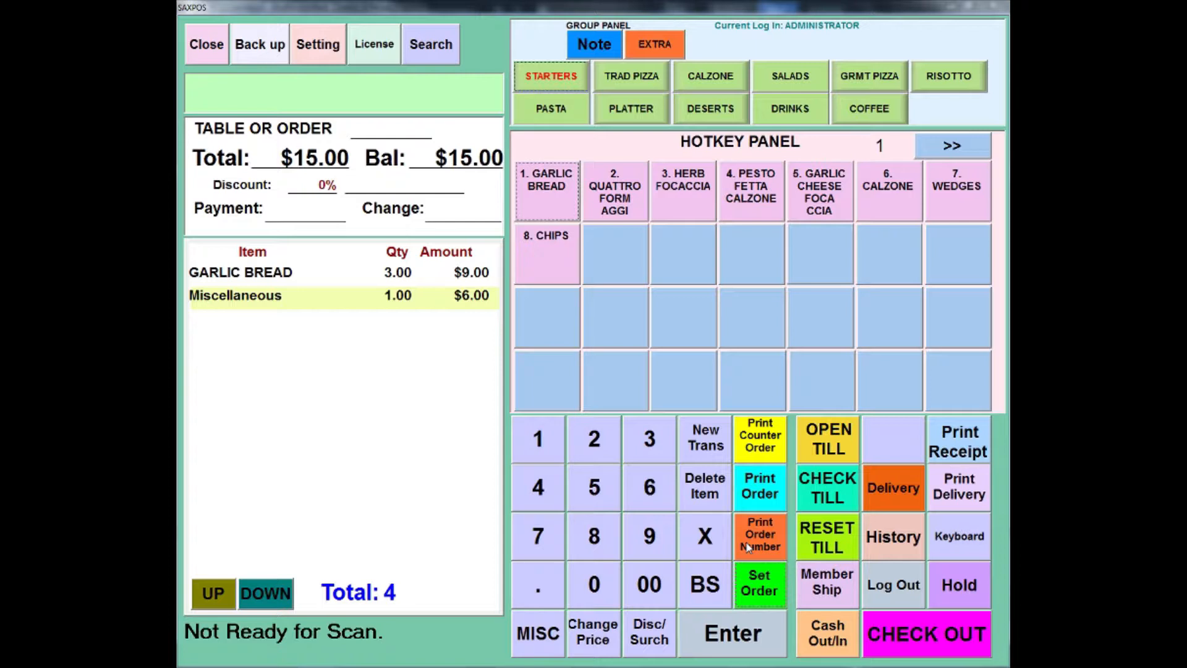
Step: Assign an order/table number to the current order
left_click(757, 581)
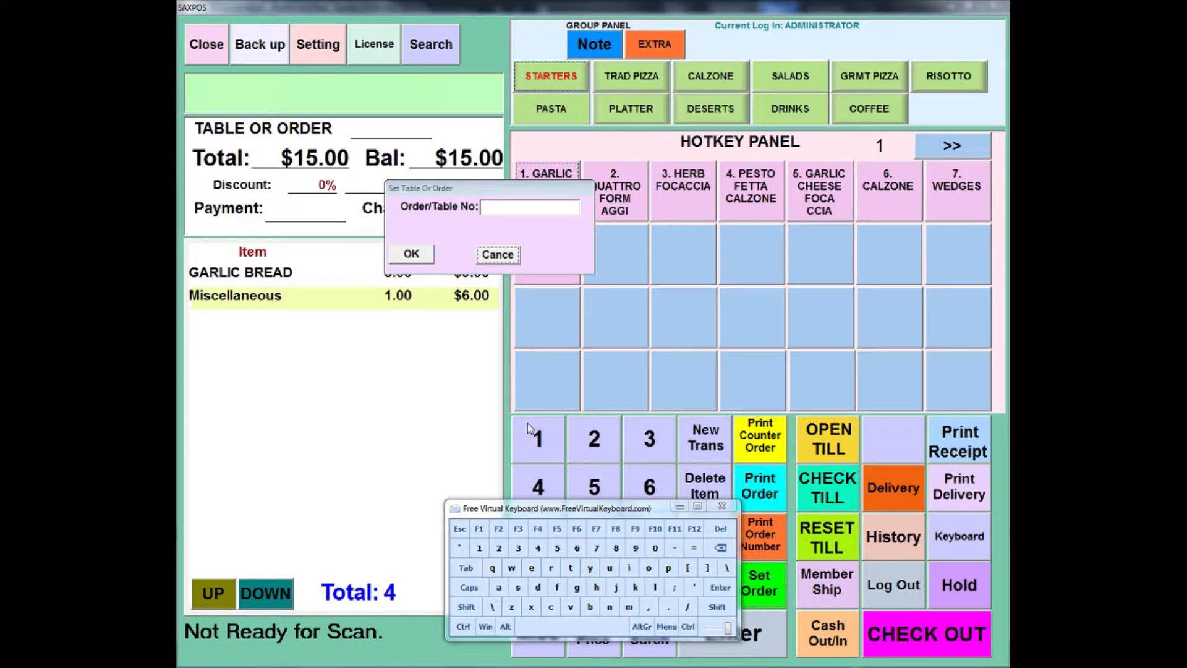
left_click(518, 547)
left_click(518, 548)
left_click(416, 254)
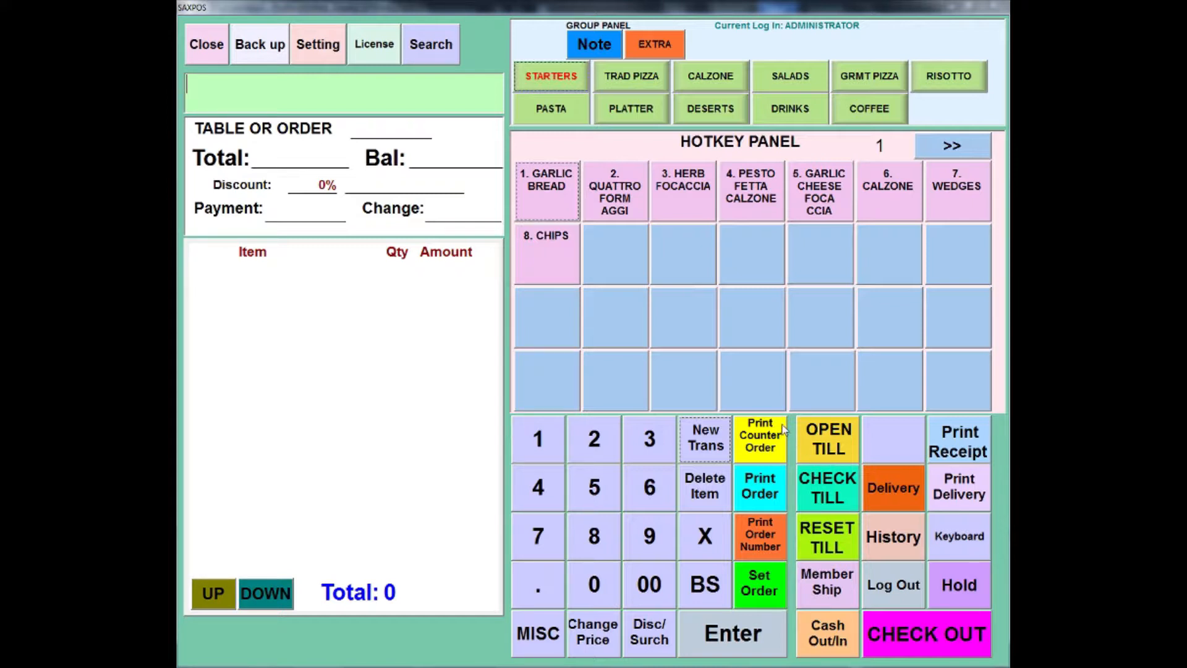
Step: Ring up six single garlic breads in the new transaction
left_click(549, 214)
left_click(568, 205)
left_click(569, 206)
left_click(569, 205)
left_click(569, 206)
left_click(569, 205)
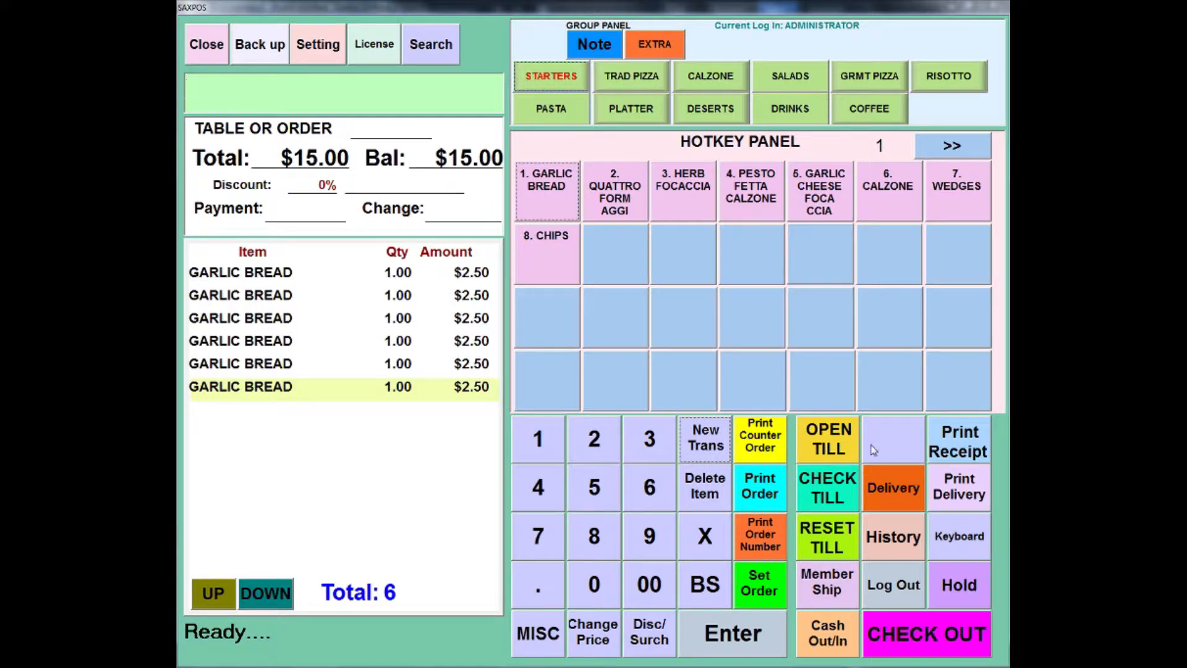
Step: Create a new delivery customer record with a generated customer ID and enter the customer's full name
left_click(899, 491)
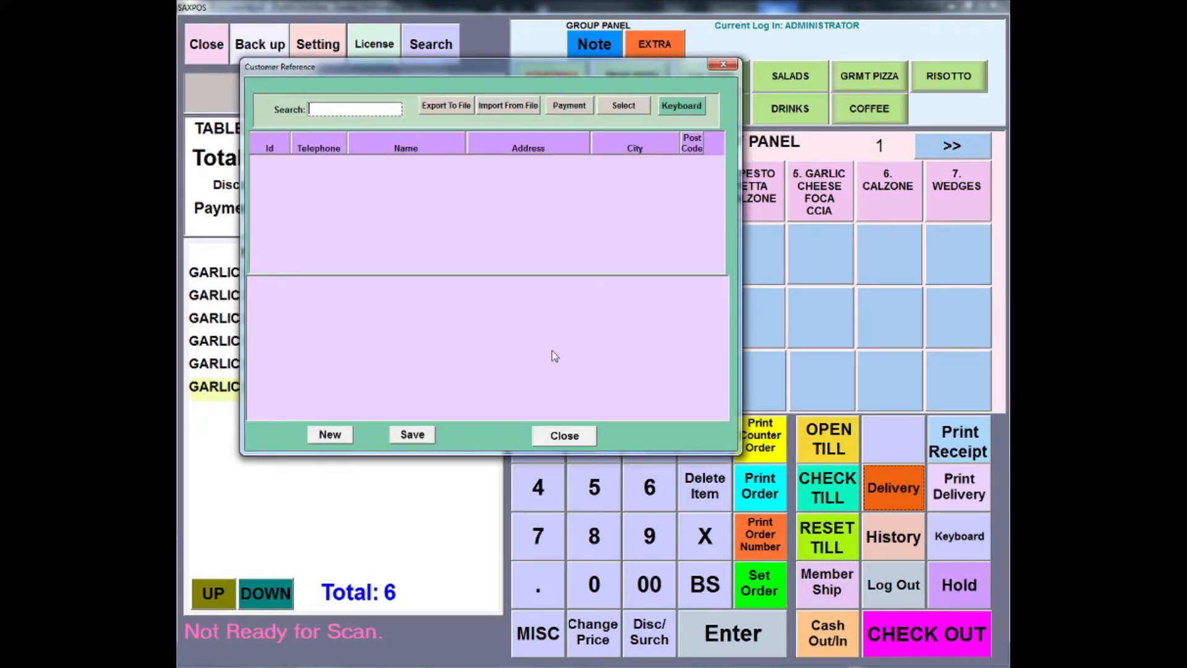
left_click(345, 435)
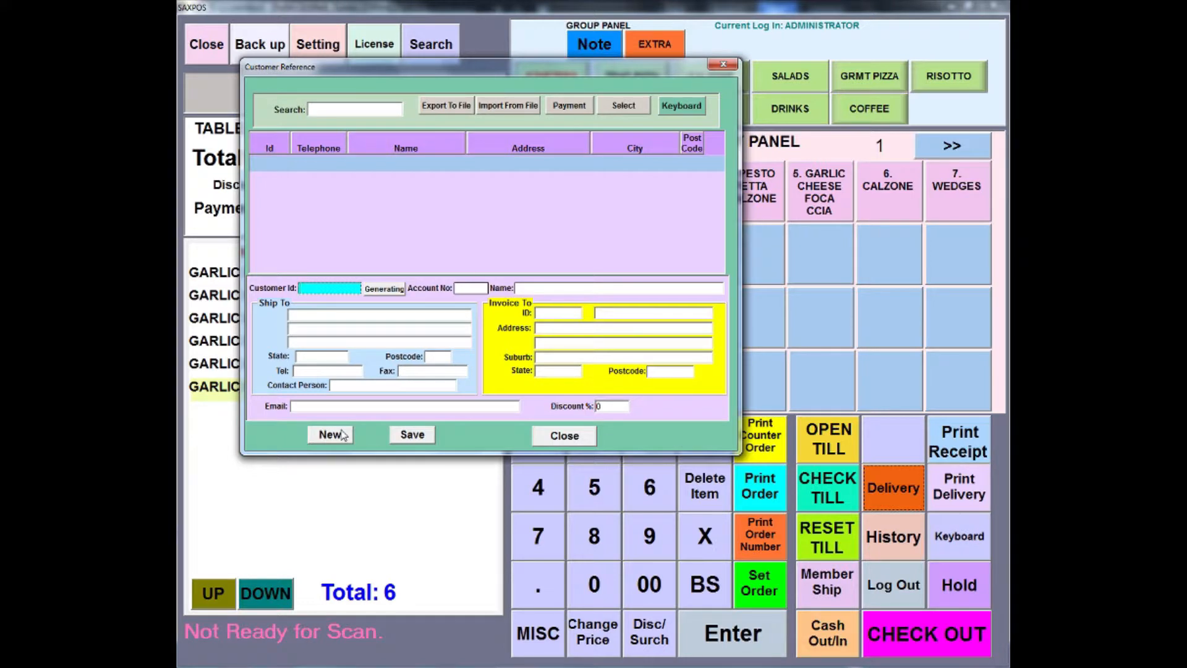
left_click(342, 436)
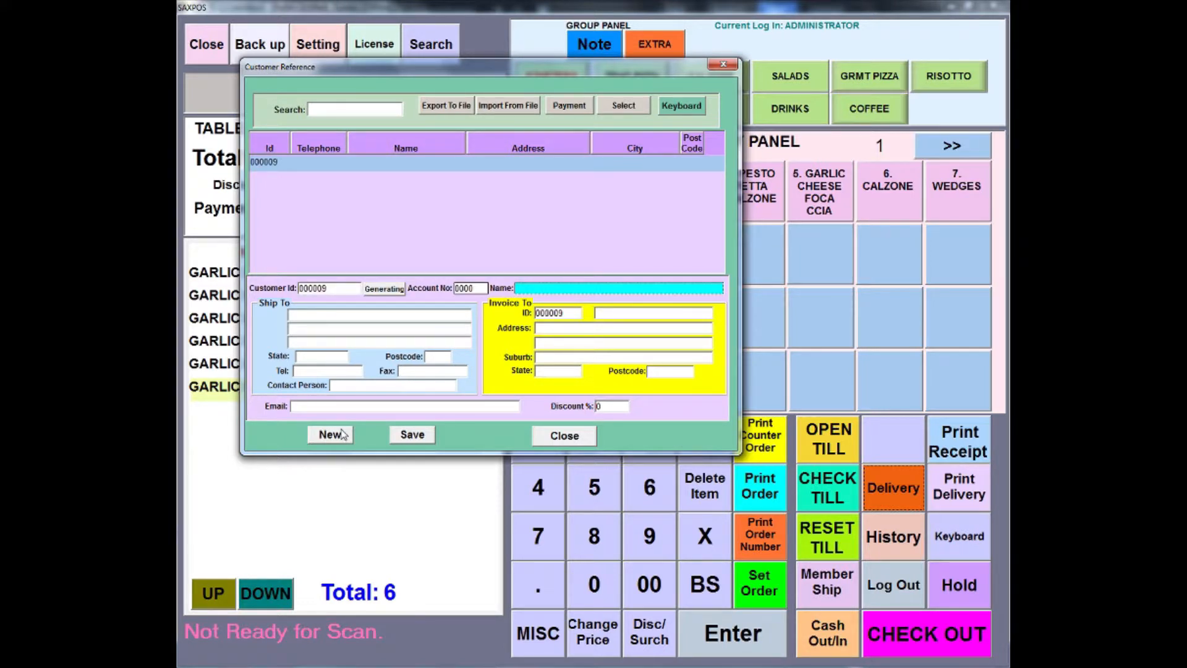
type("GREG SMITH")
key("Tab")
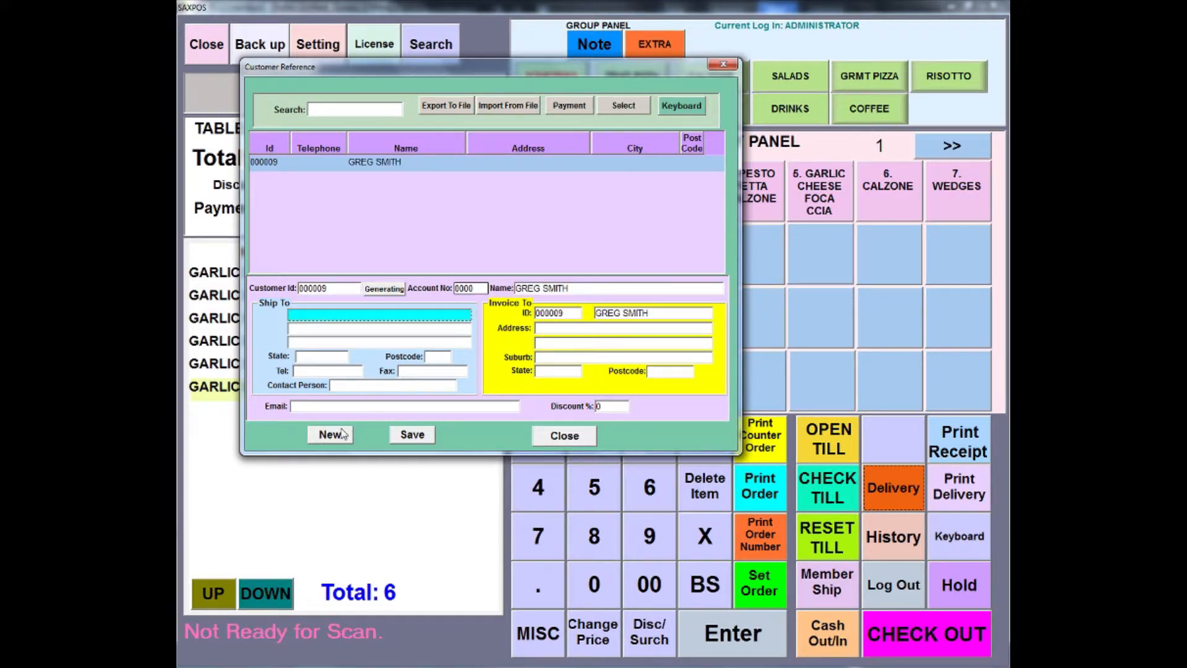
Step: Fill in the customer's street address and postcode, and choose the third suburb offered for that postcode
type("123 fake st")
key("Tab")
key("Tab")
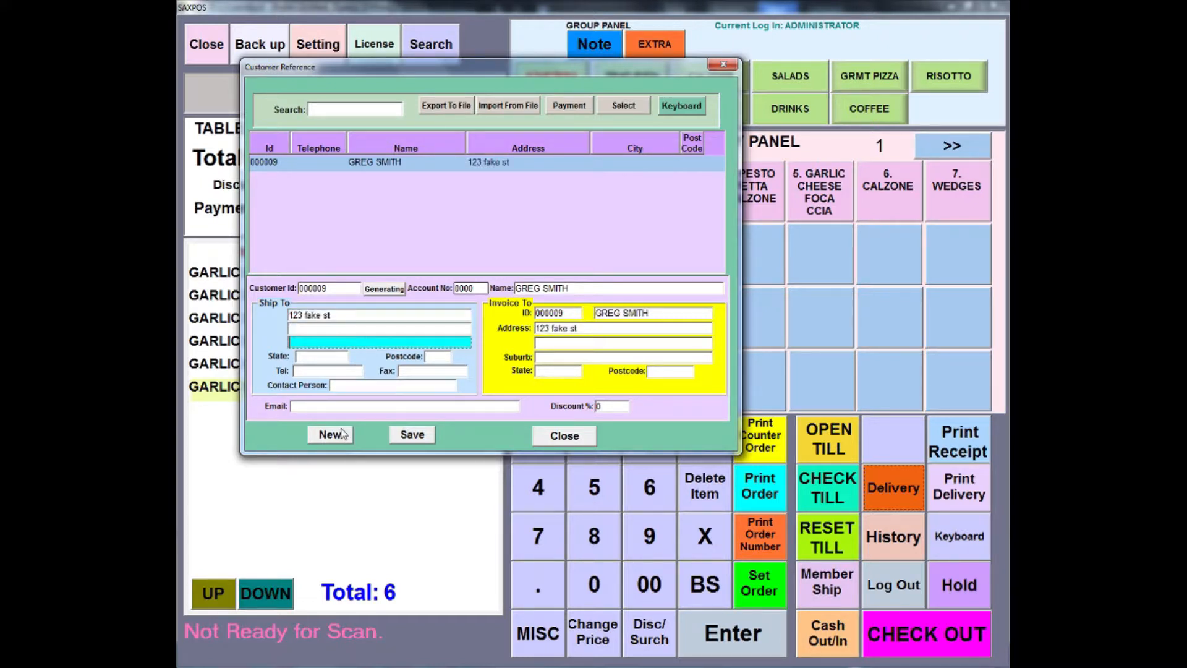
key("Tab")
key("Tab")
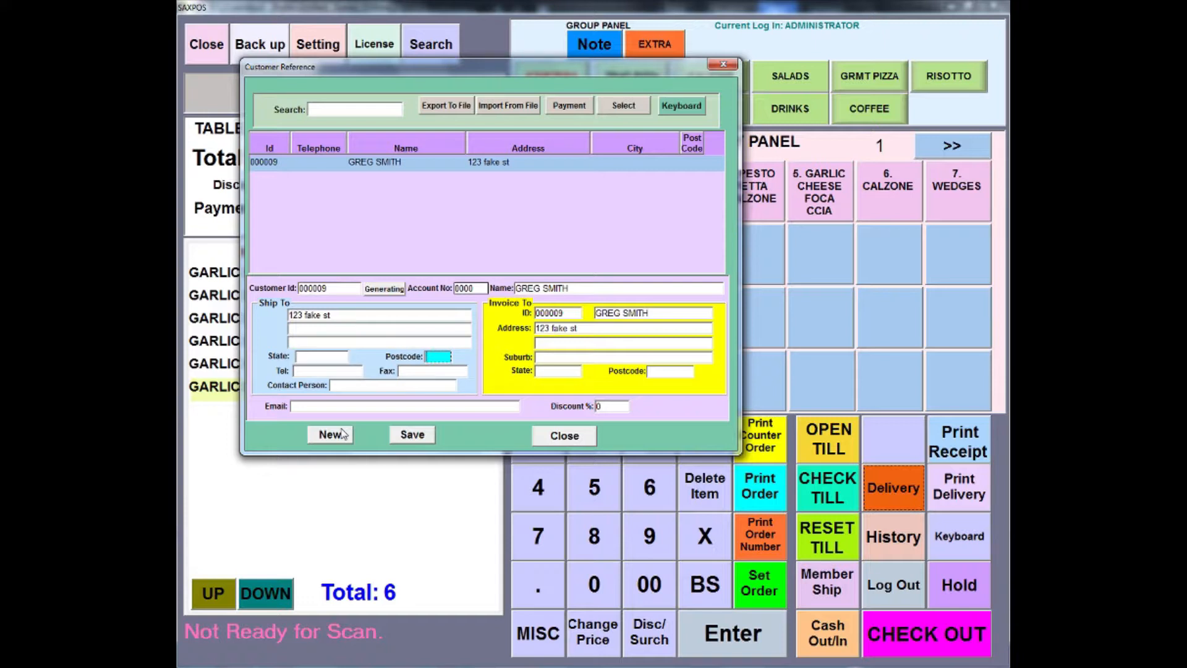
type("3131")
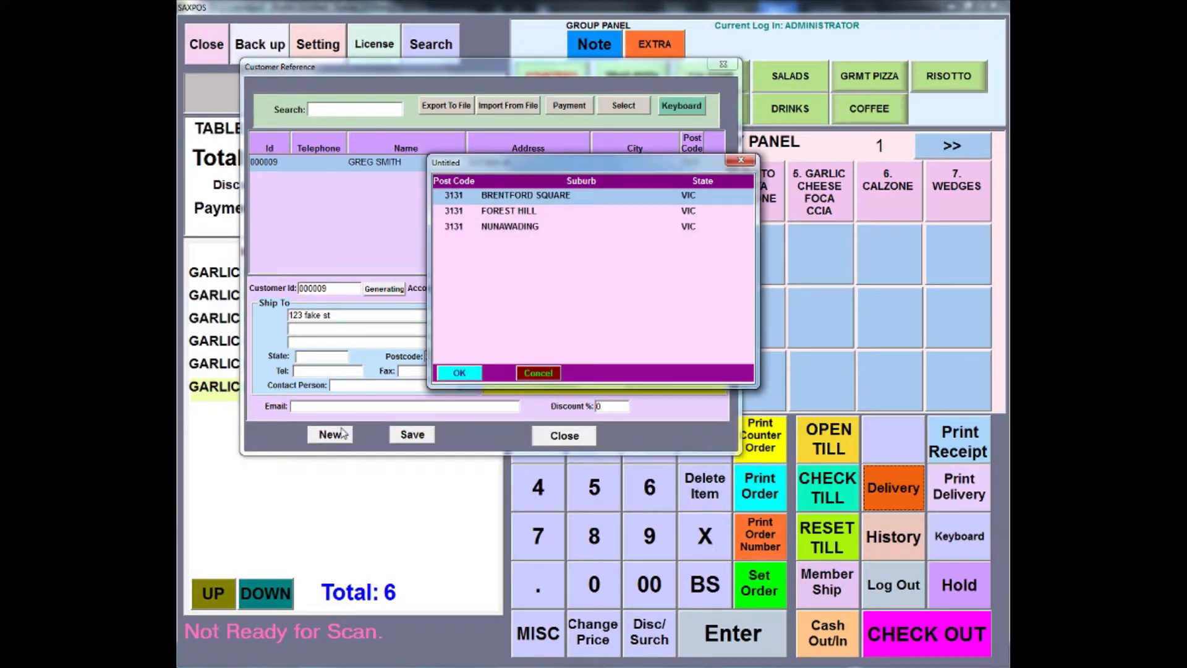
left_click(505, 229)
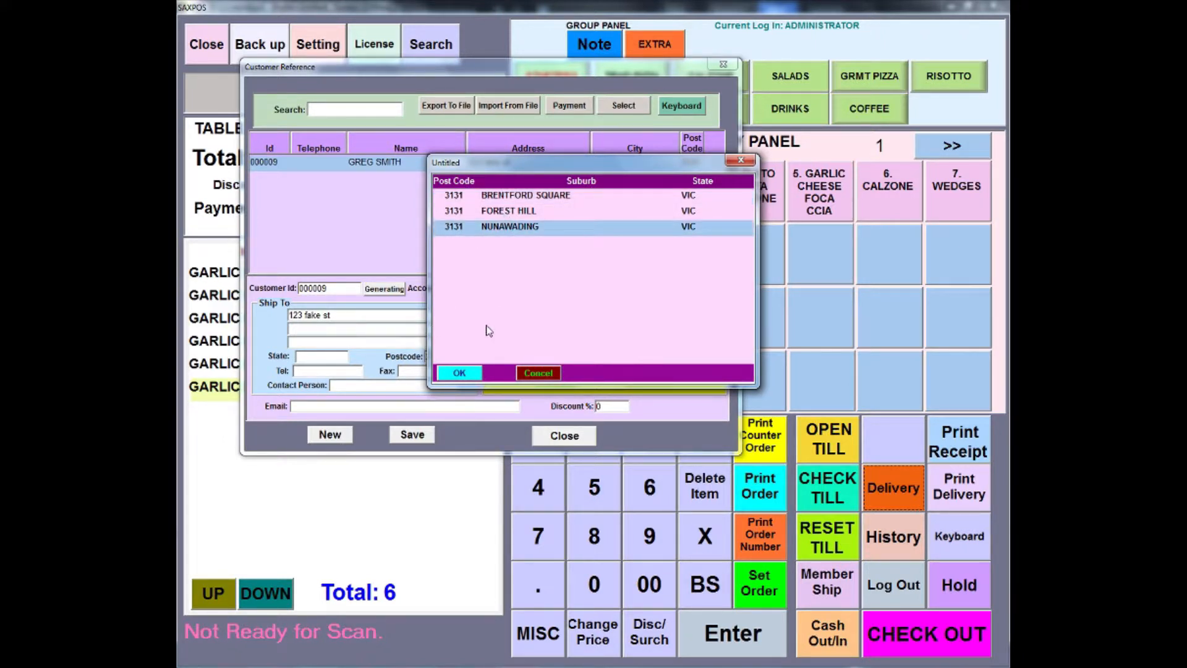
left_click(469, 371)
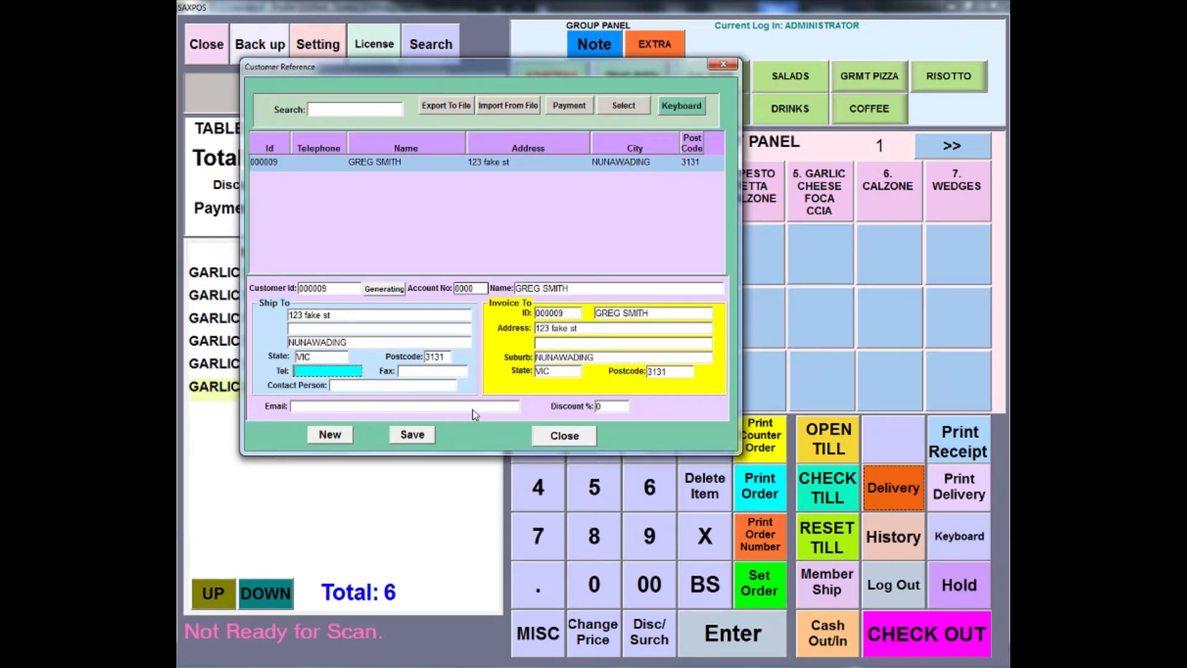
Step: Enter the customer's telephone number, save the record and select this customer for the current order
type("34563456")
left_click(423, 437)
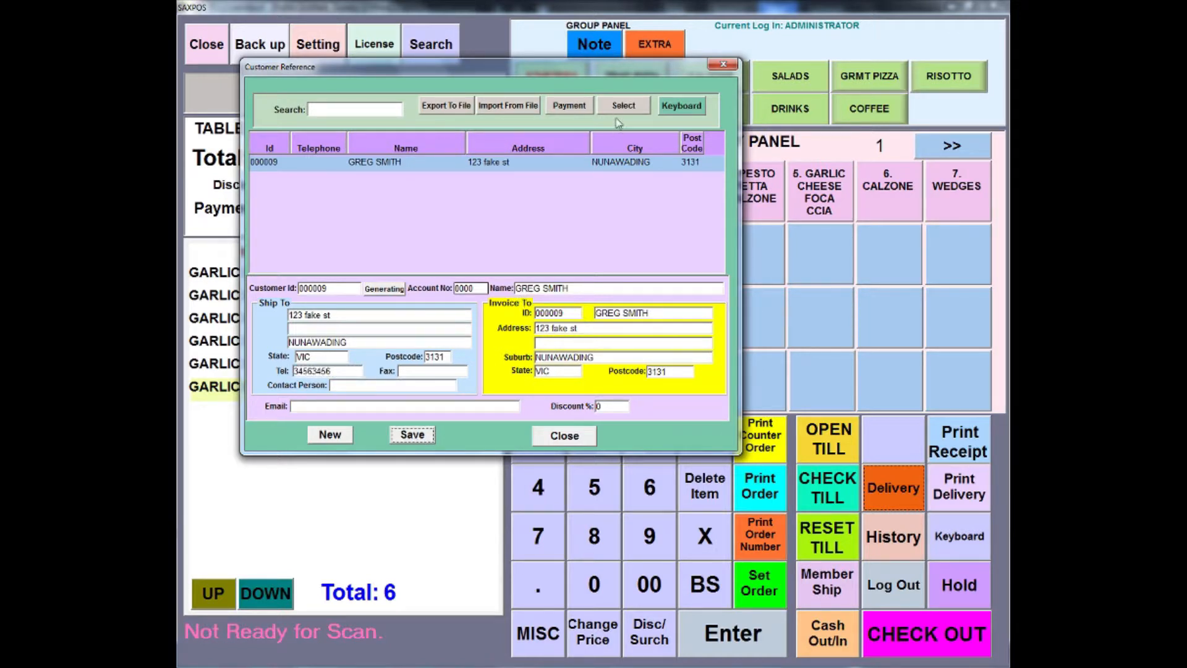
left_click(620, 107)
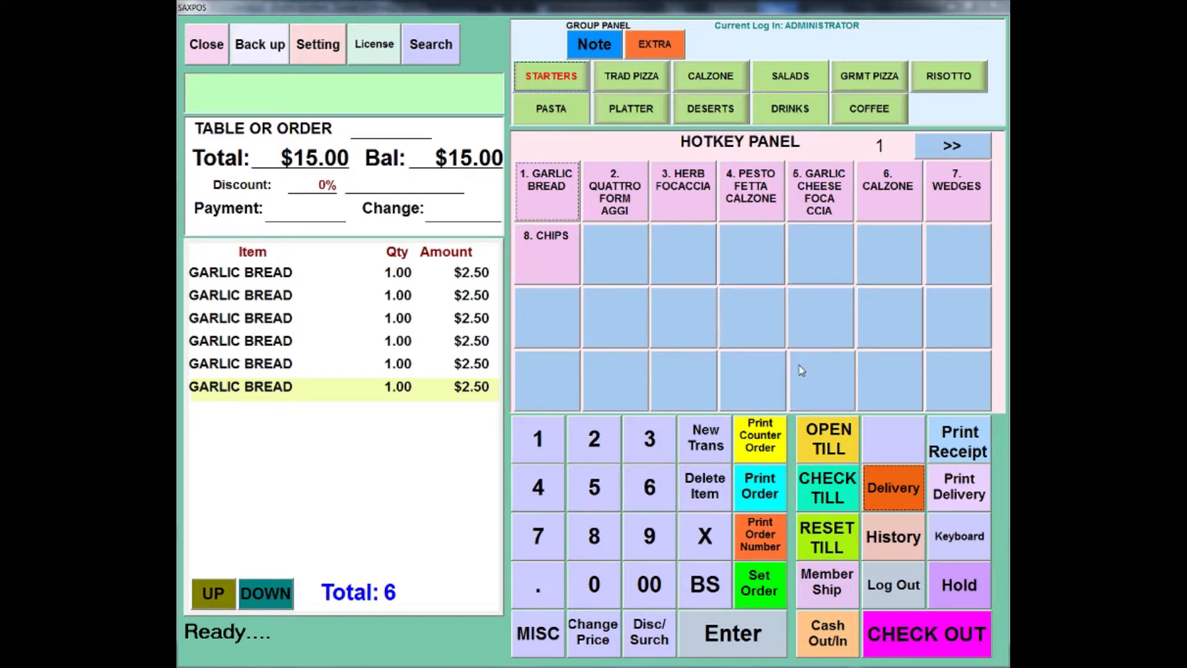
Step: Put the delivery order on hold and assign it to the listed driver in the Delivery Manager
left_click(956, 584)
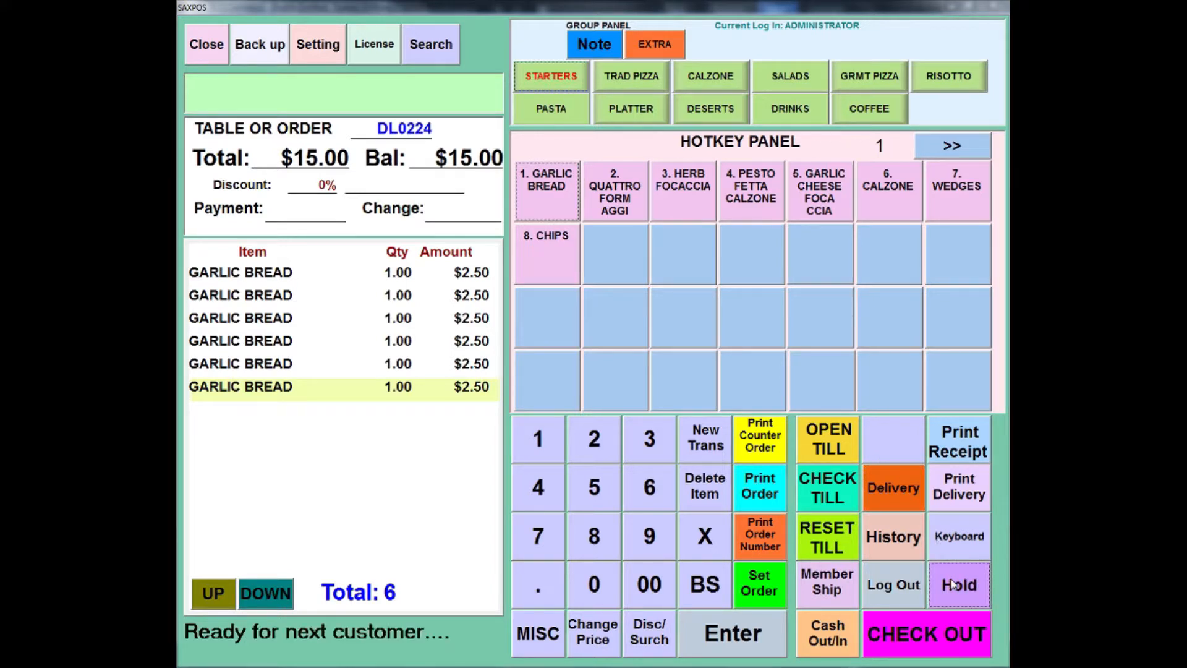
left_click(901, 537)
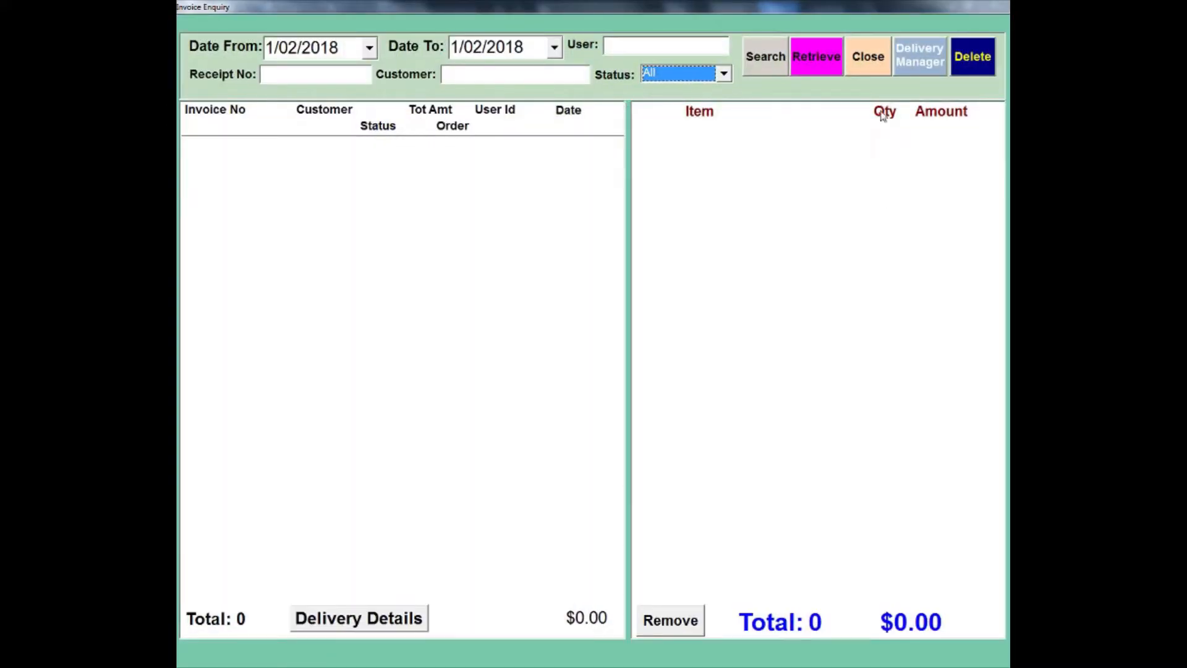
left_click(906, 73)
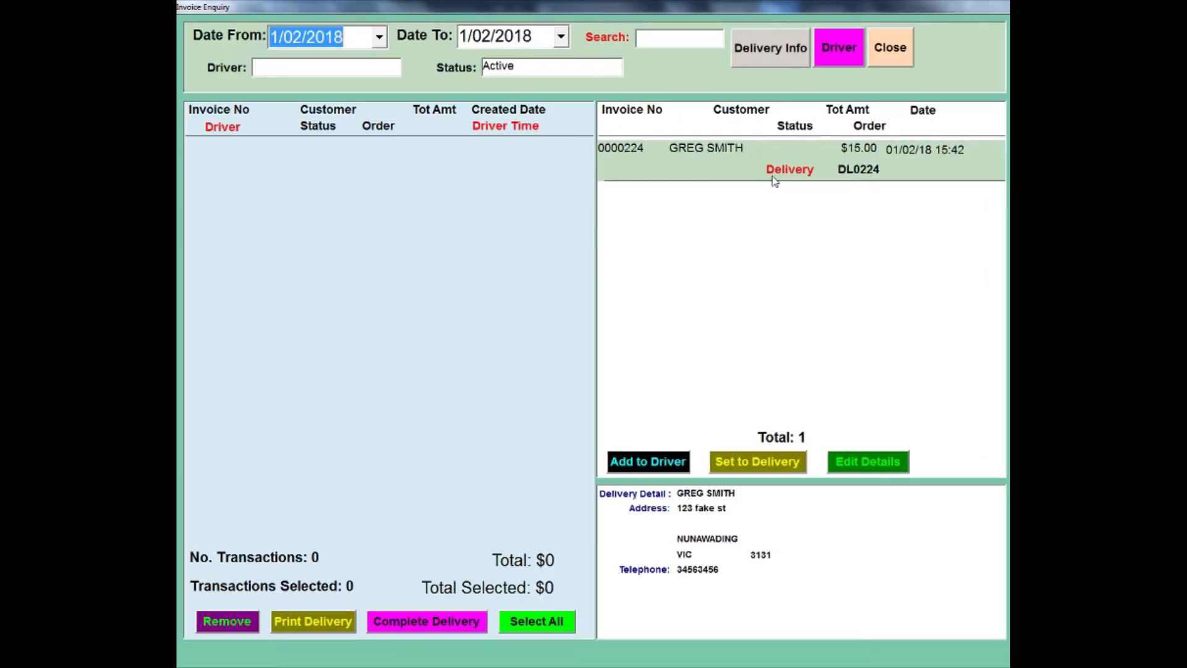
left_click(393, 68)
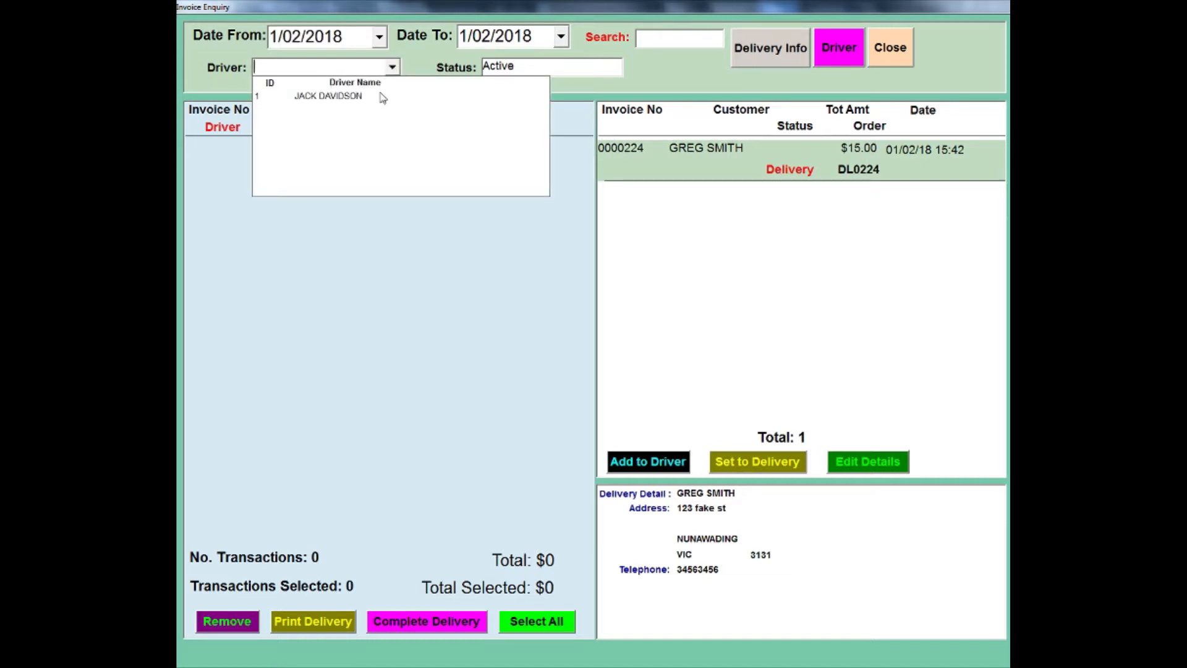
left_click(324, 103)
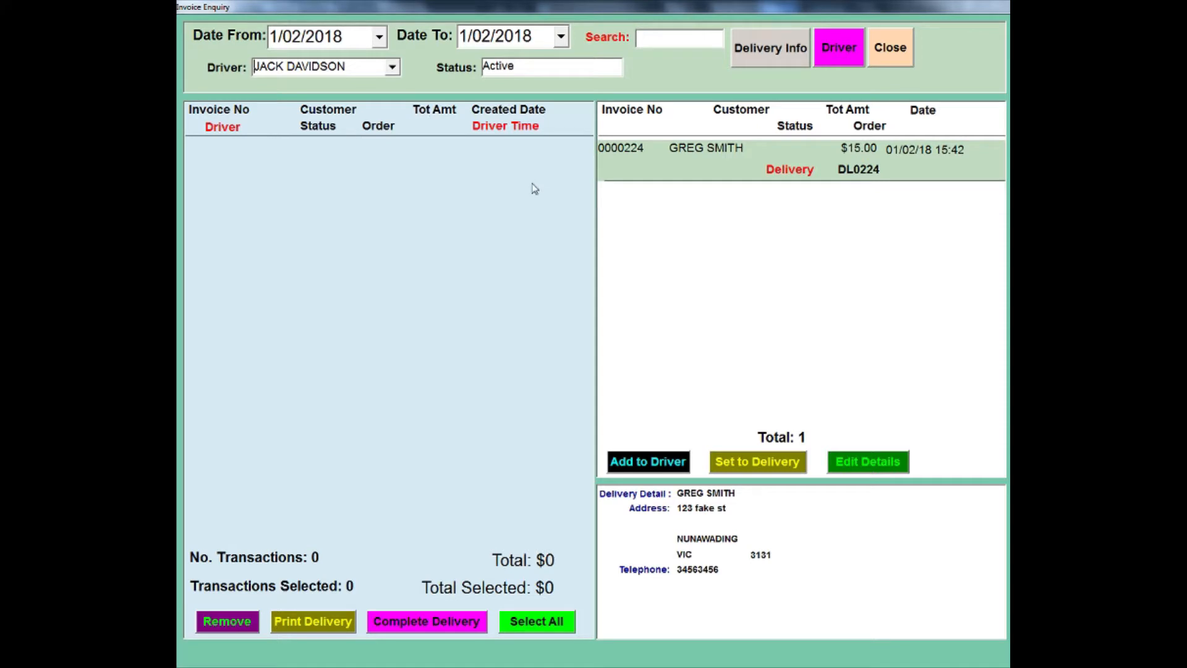
left_click(641, 462)
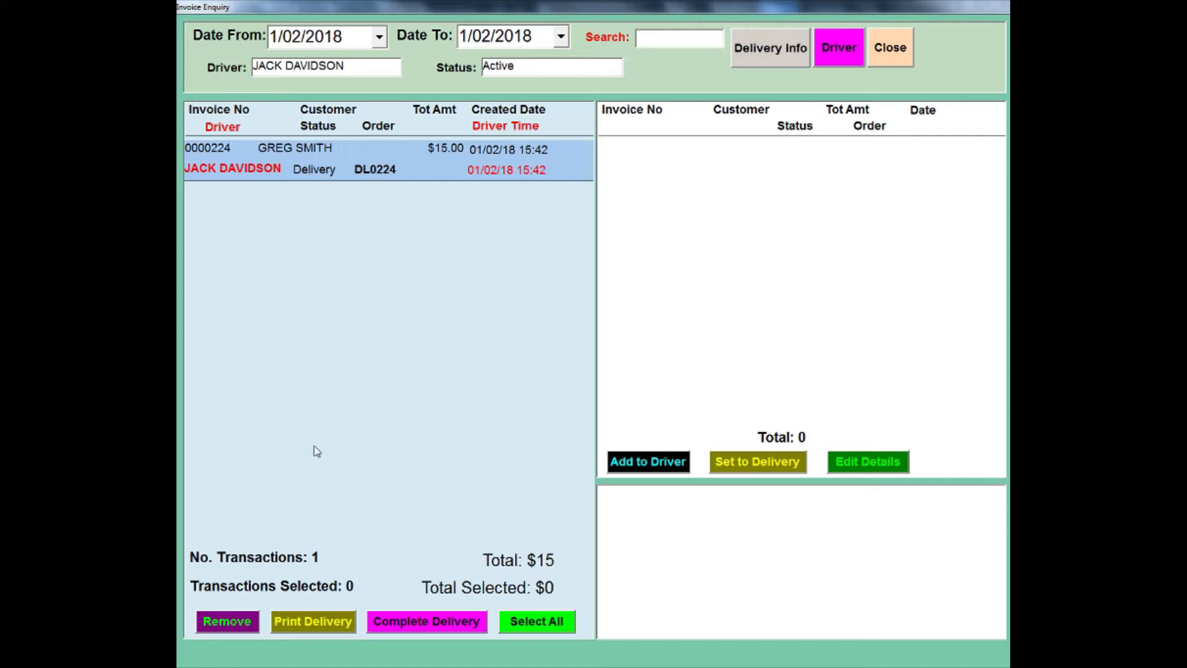
Step: Print the driver's delivery, complete the selected delivery transaction and leave the delivery and history screens
left_click(317, 623)
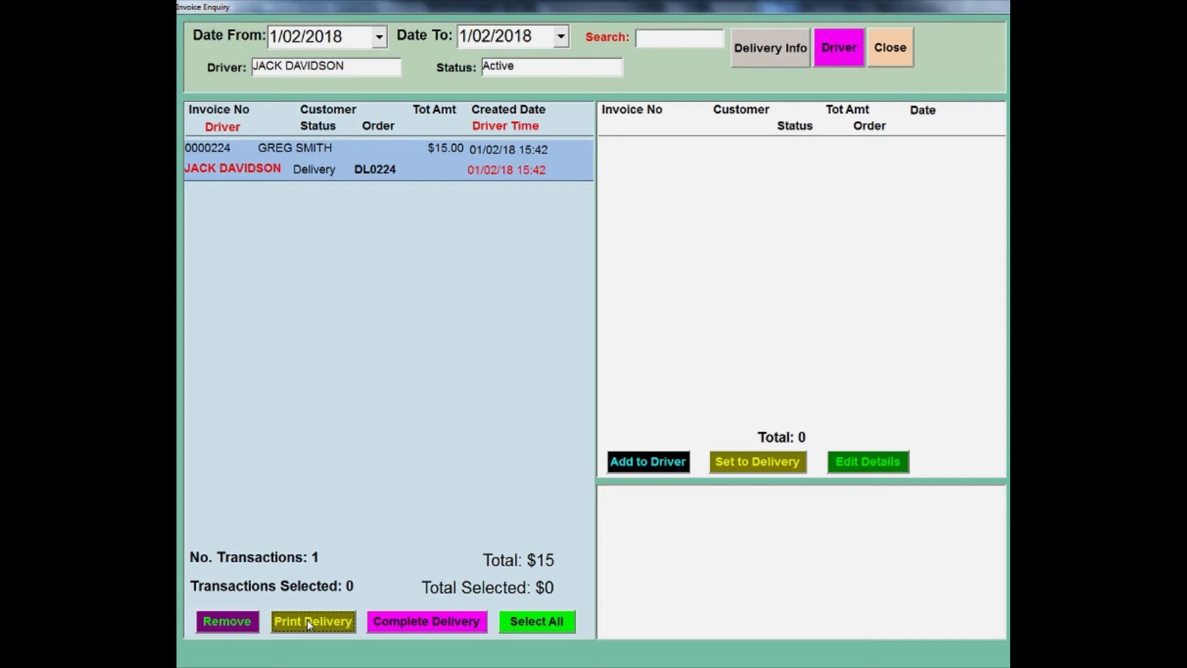
left_click(435, 625)
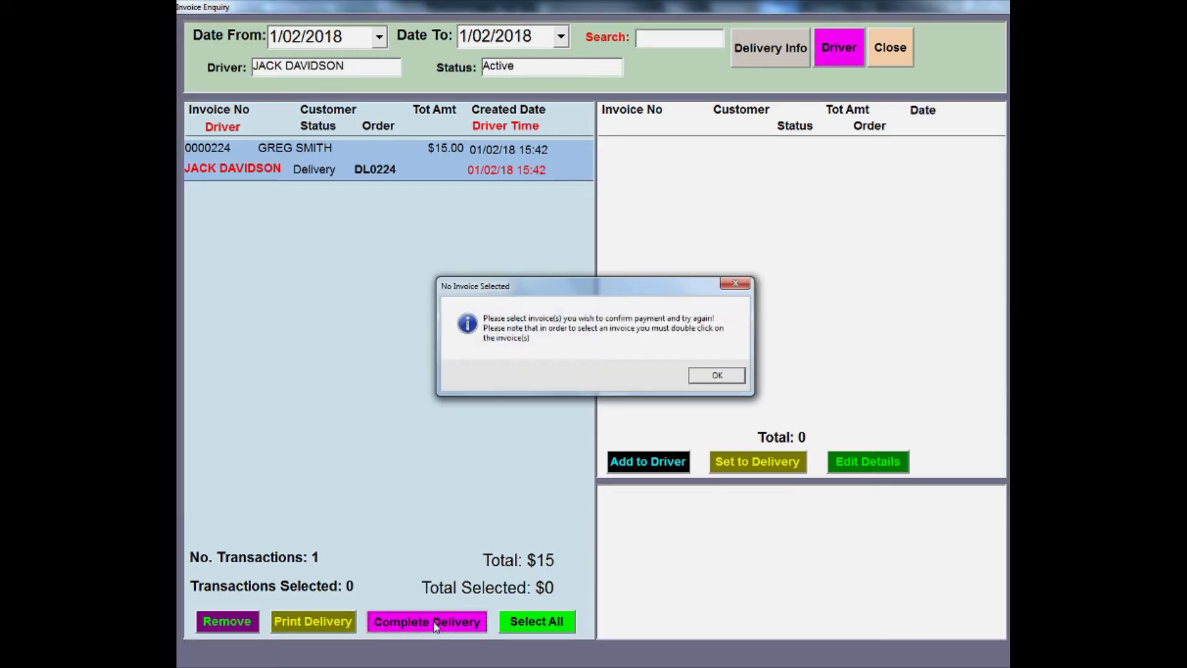
left_click(719, 374)
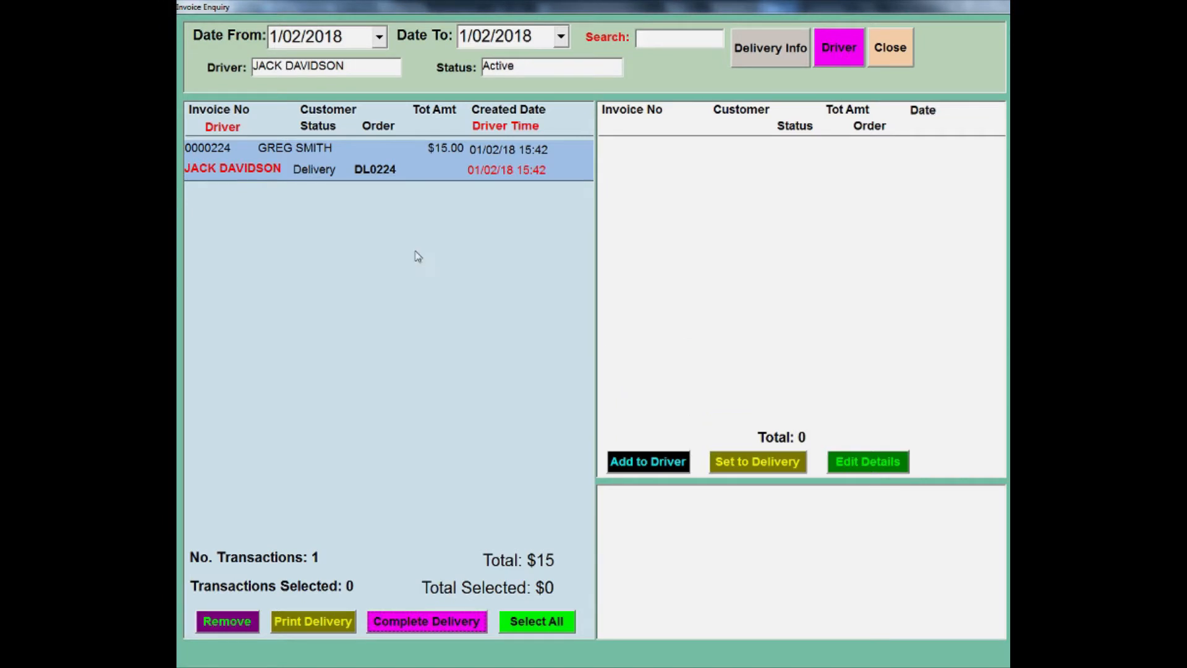
left_click(396, 169)
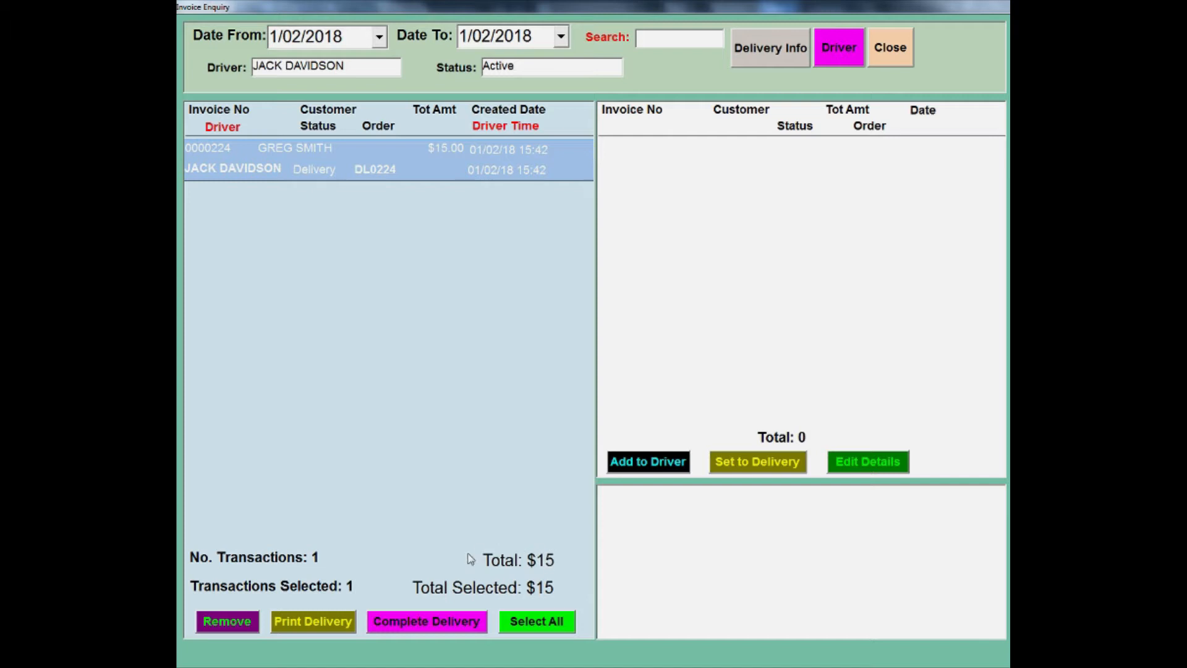
left_click(454, 627)
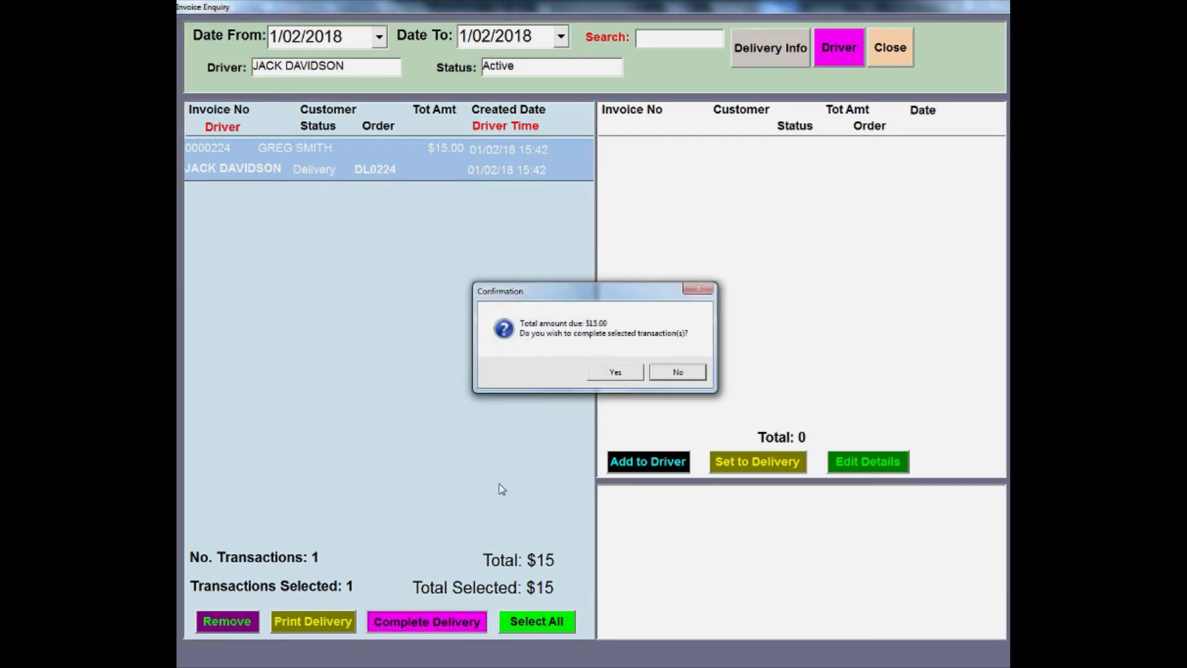
left_click(595, 376)
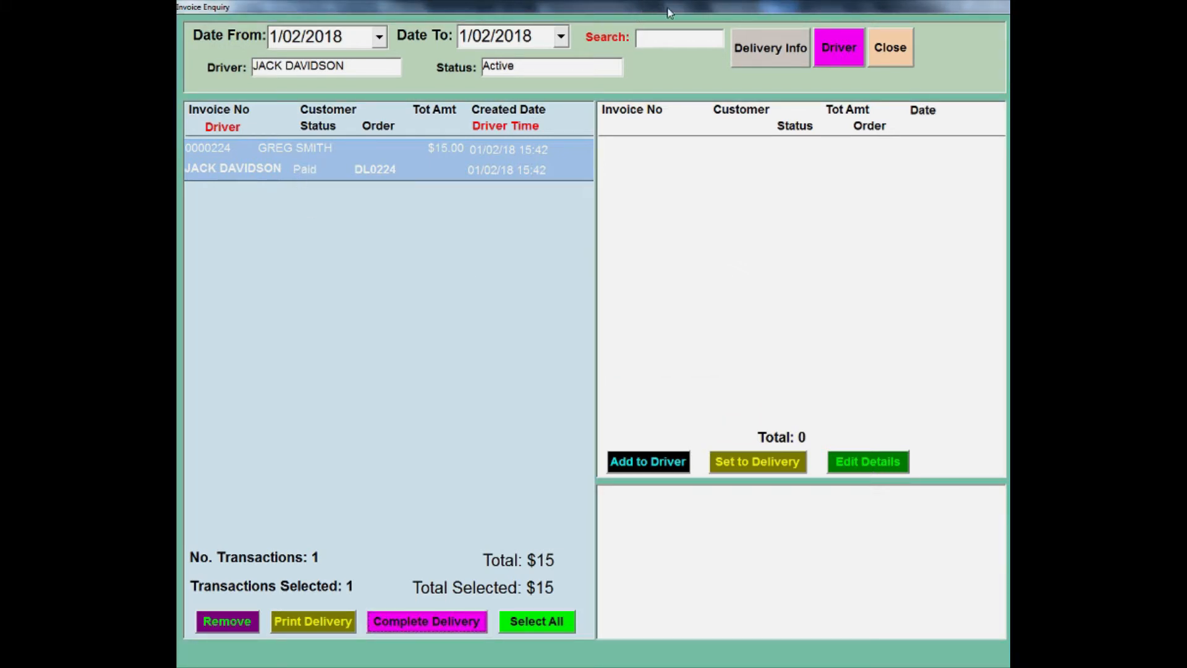
left_click(882, 58)
left_click(881, 59)
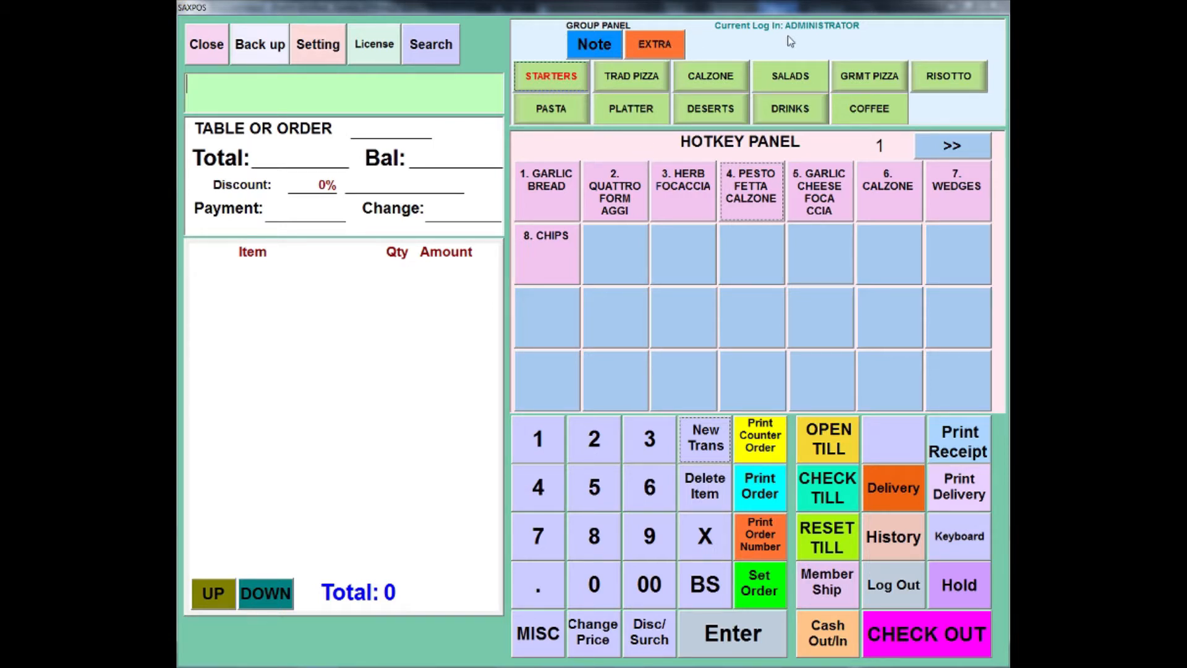
Step: Ring up one garlic bread in a new transaction and attach the No Cheese extra to it
left_click(658, 44)
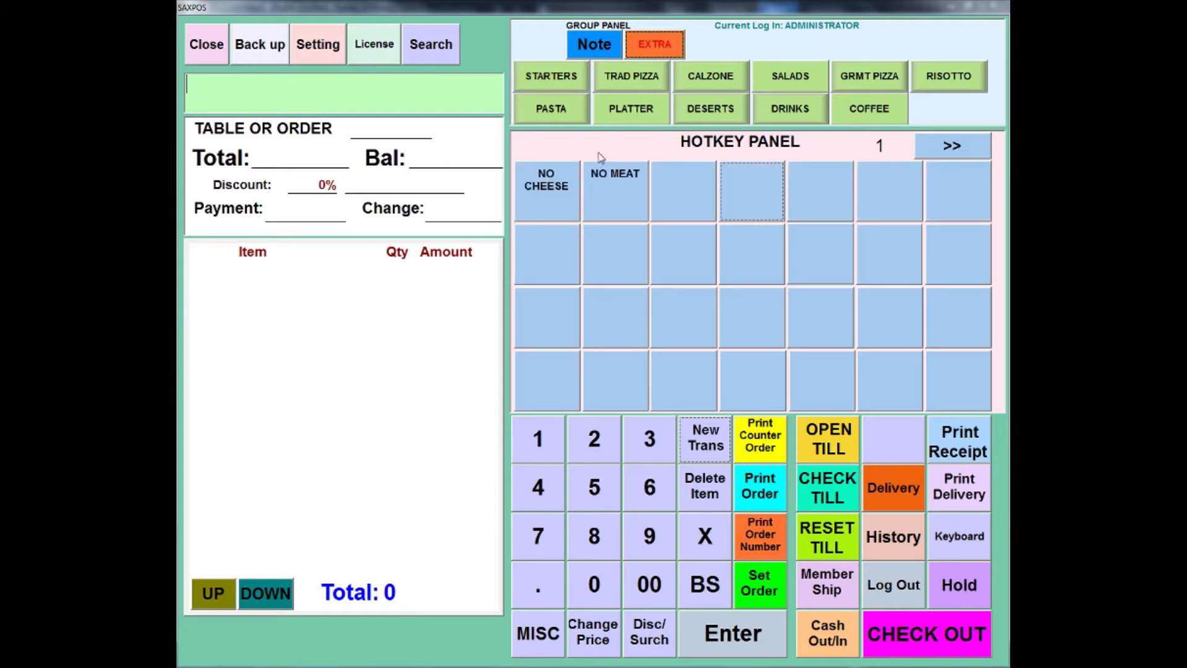
left_click(562, 83)
left_click(575, 165)
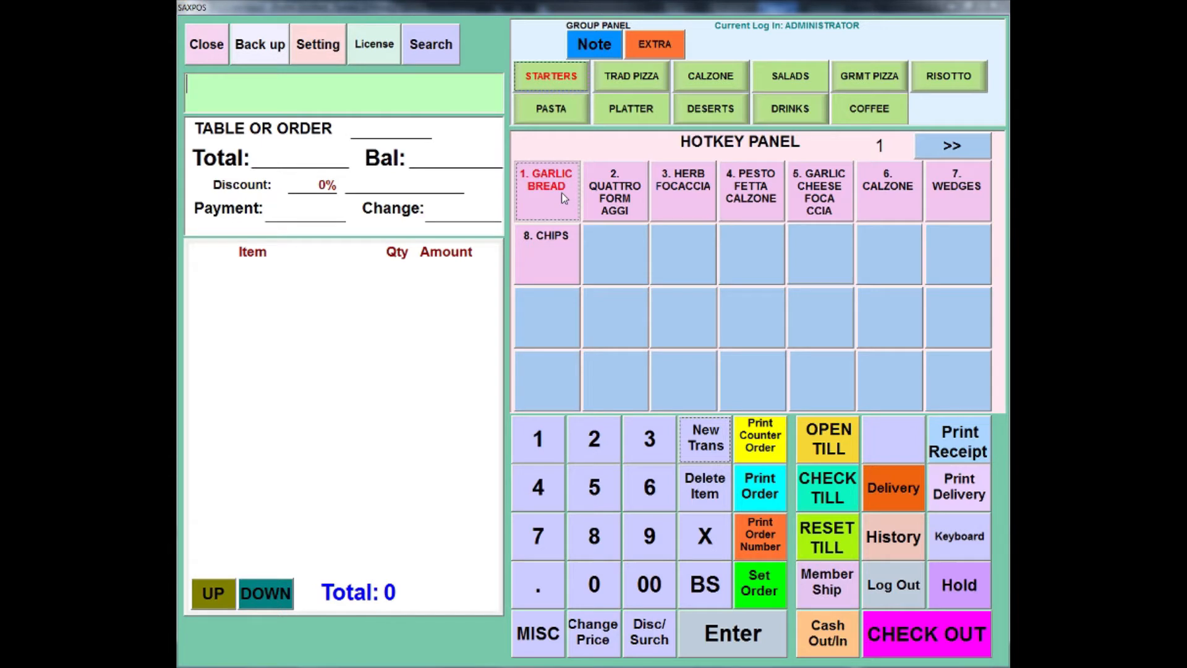
left_click(639, 48)
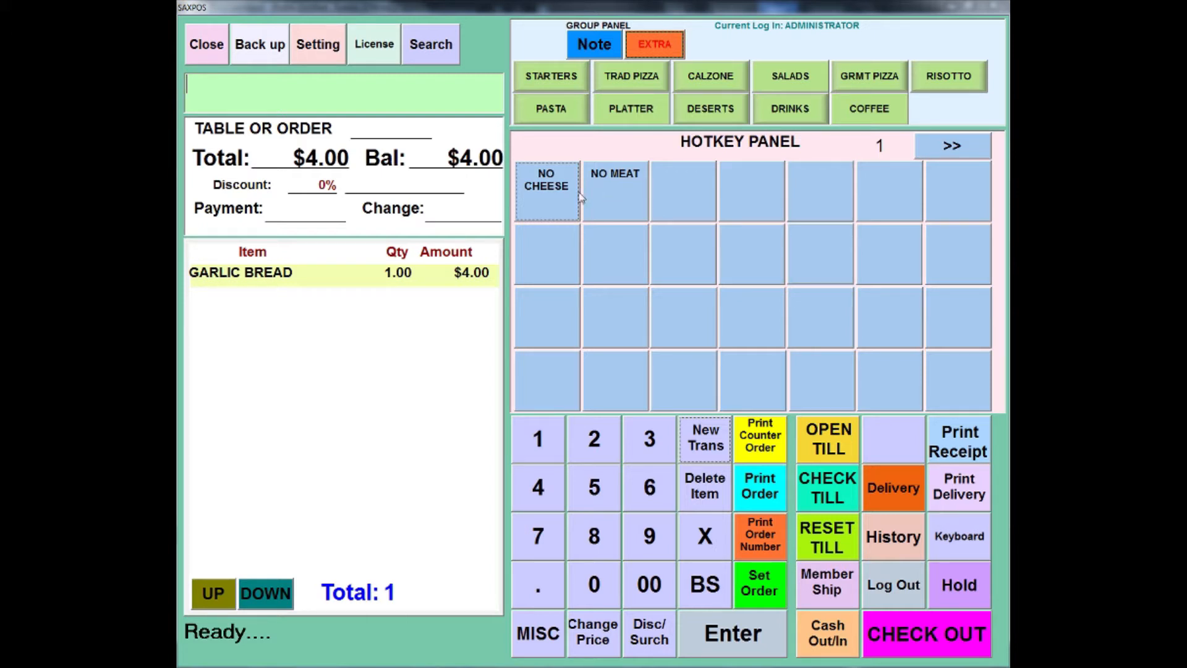
left_click(554, 196)
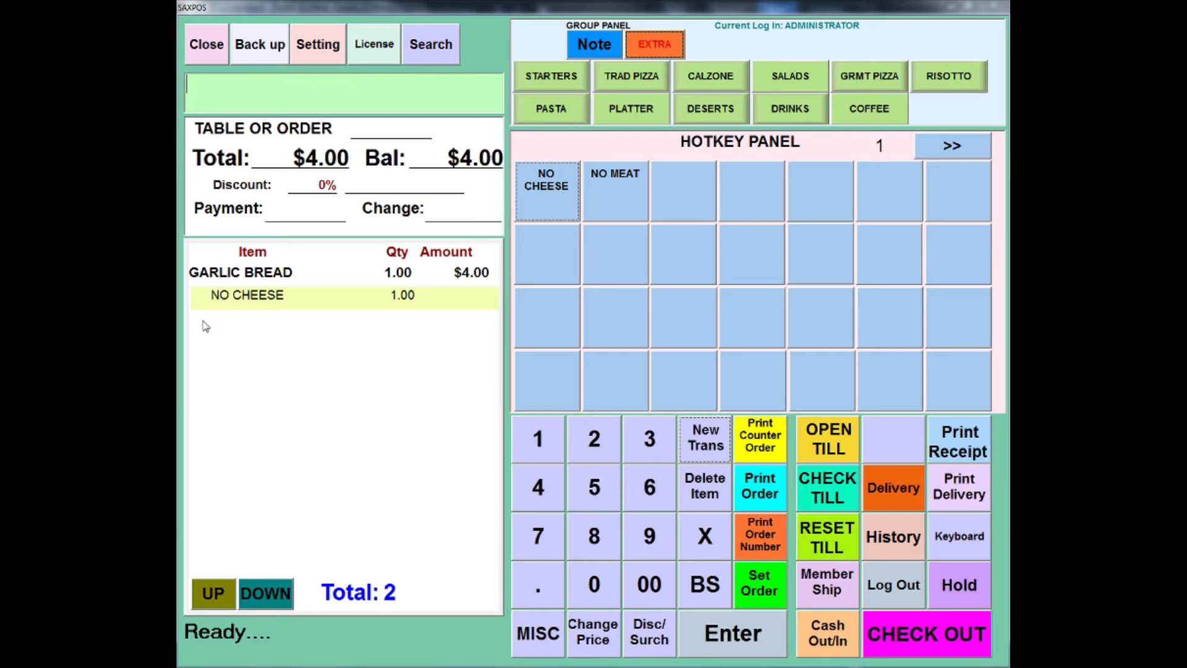
Step: Add wedges from the starters to the order with the $2.00 With Soft Drink option
left_click(554, 85)
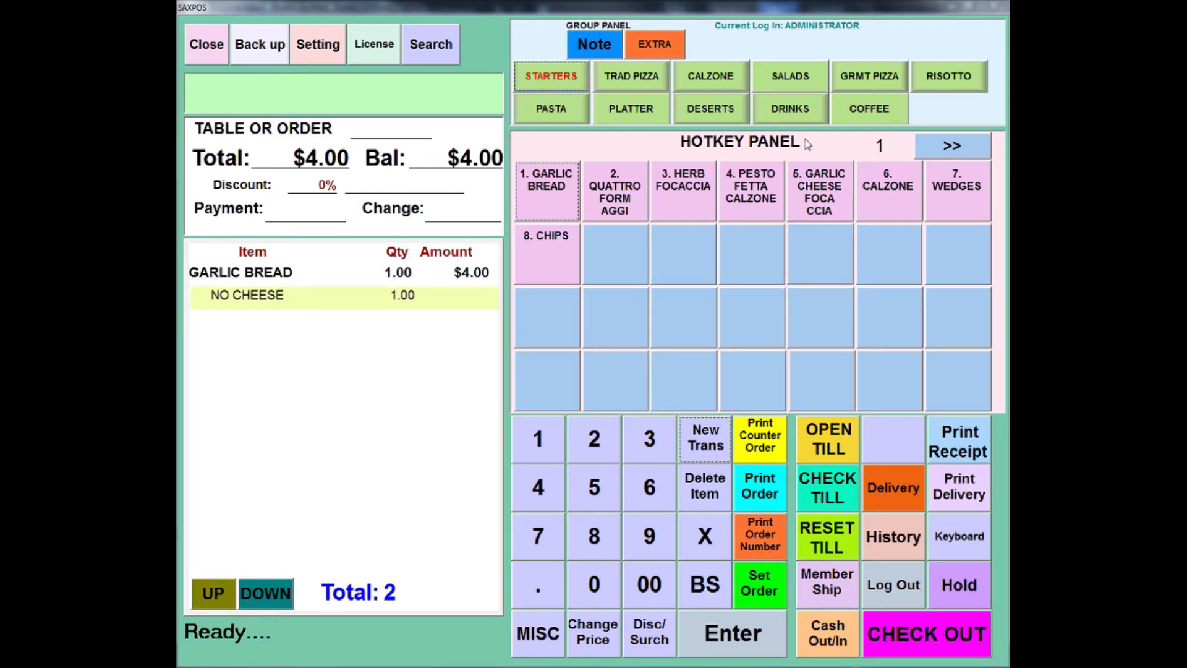
left_click(954, 195)
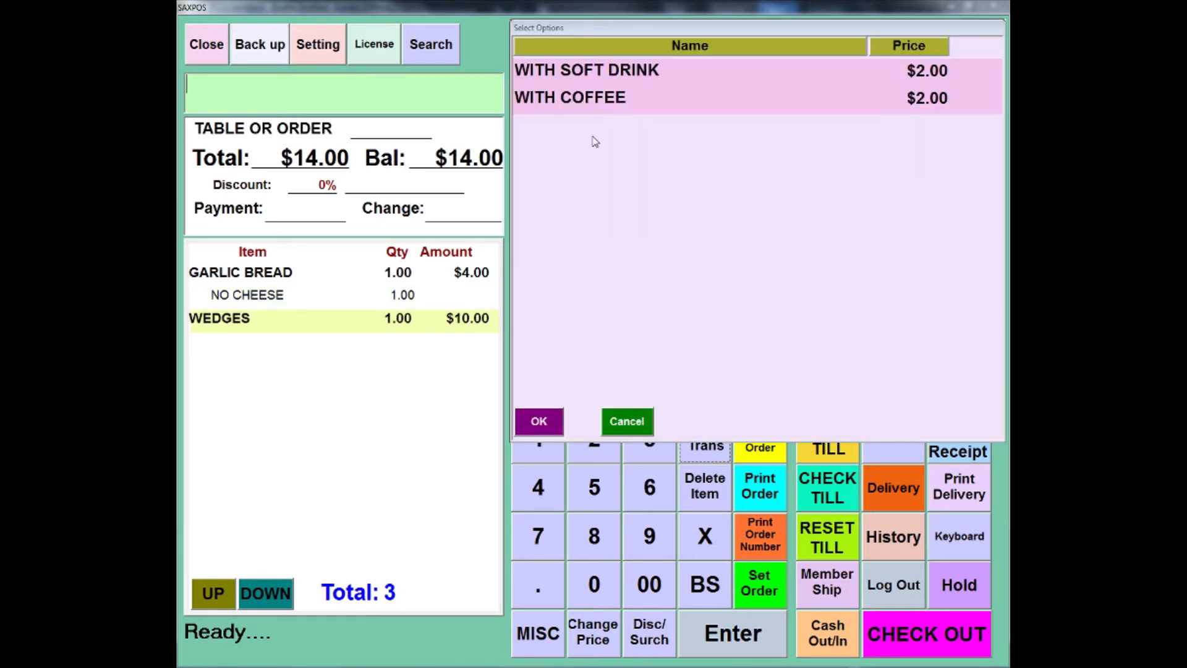
left_click(586, 74)
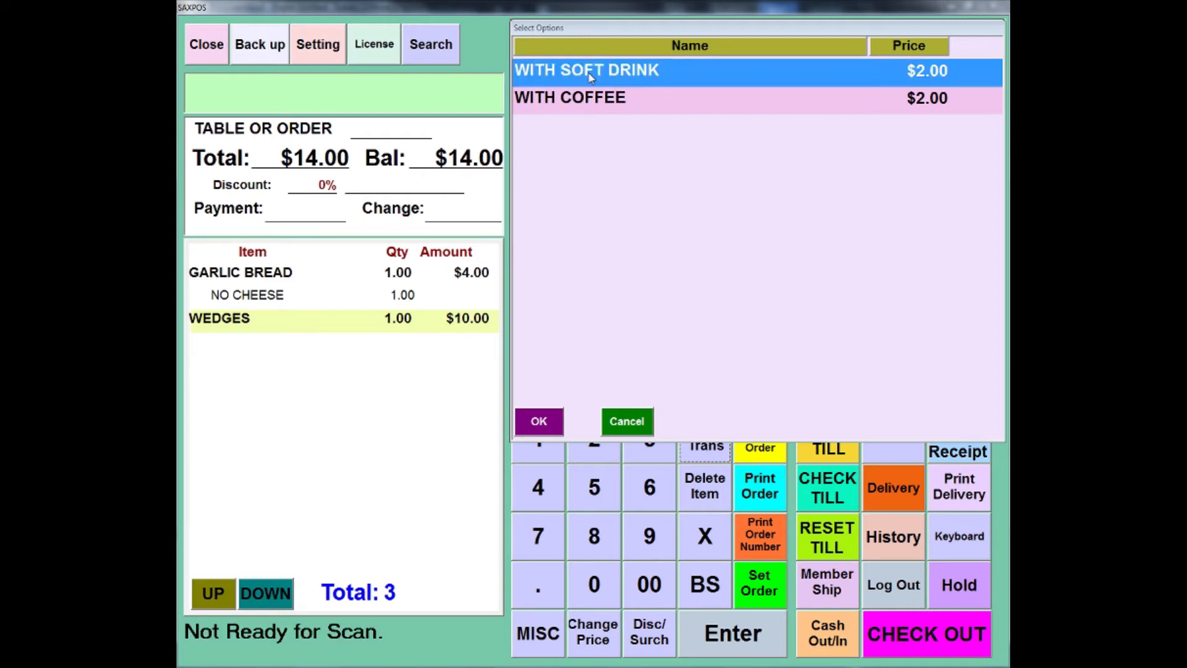
left_click(539, 423)
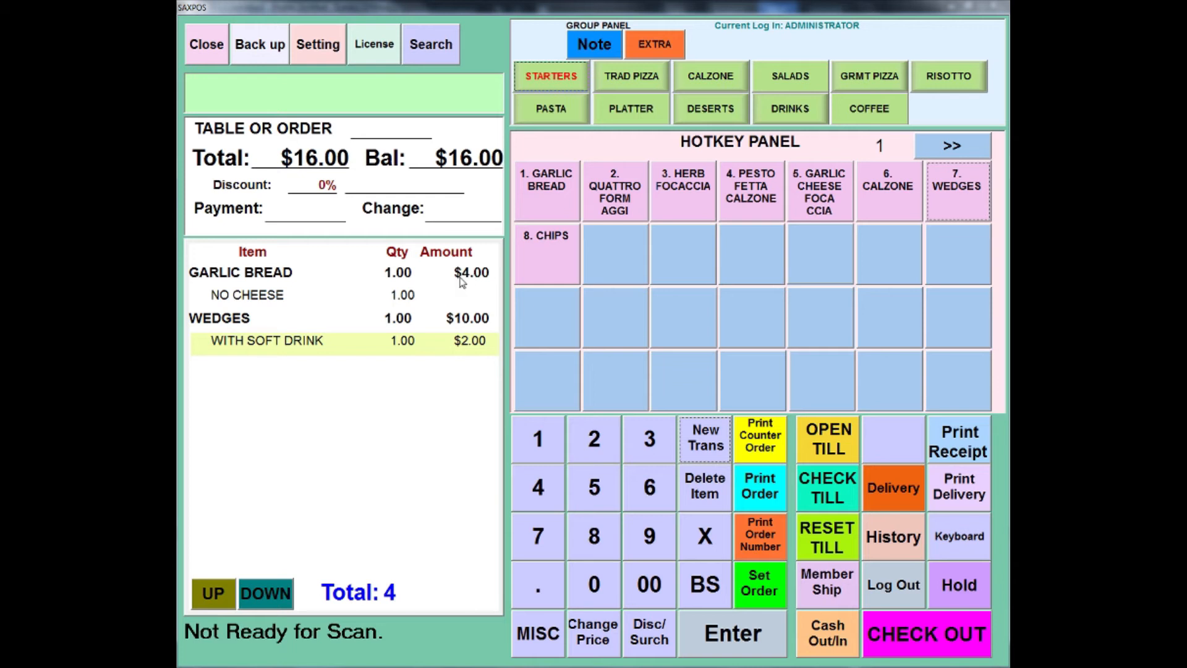
Step: Add a small half-and-half traditional pizza combining Small Margherita with + Half Mexicana
left_click(616, 87)
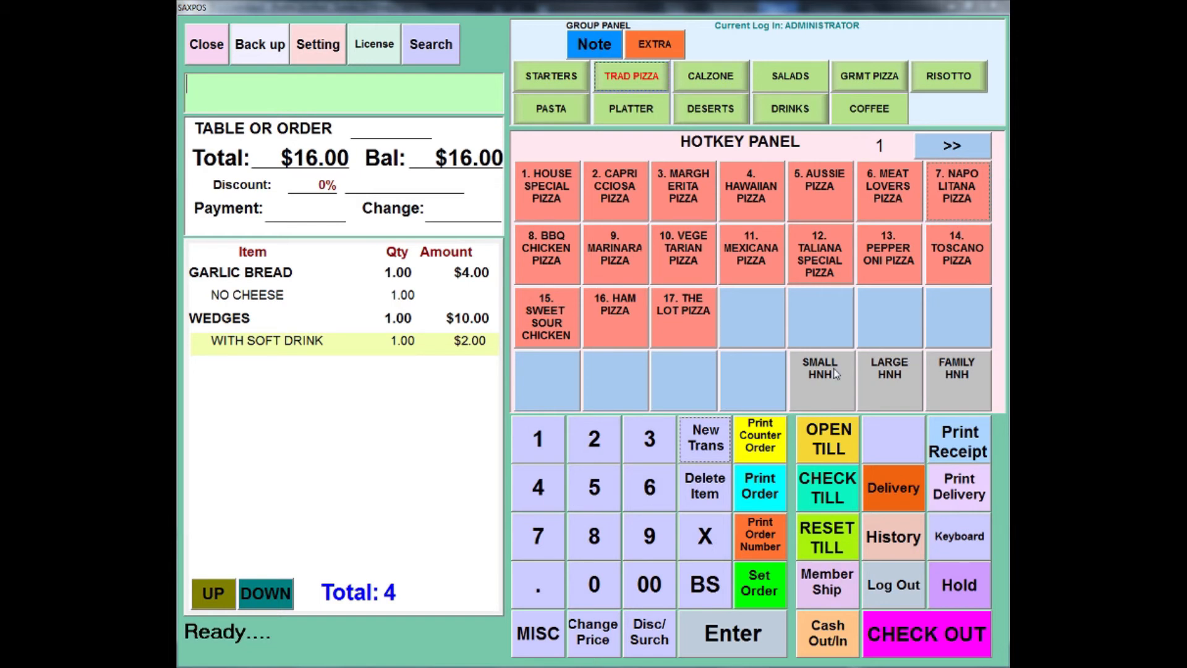
left_click(683, 189)
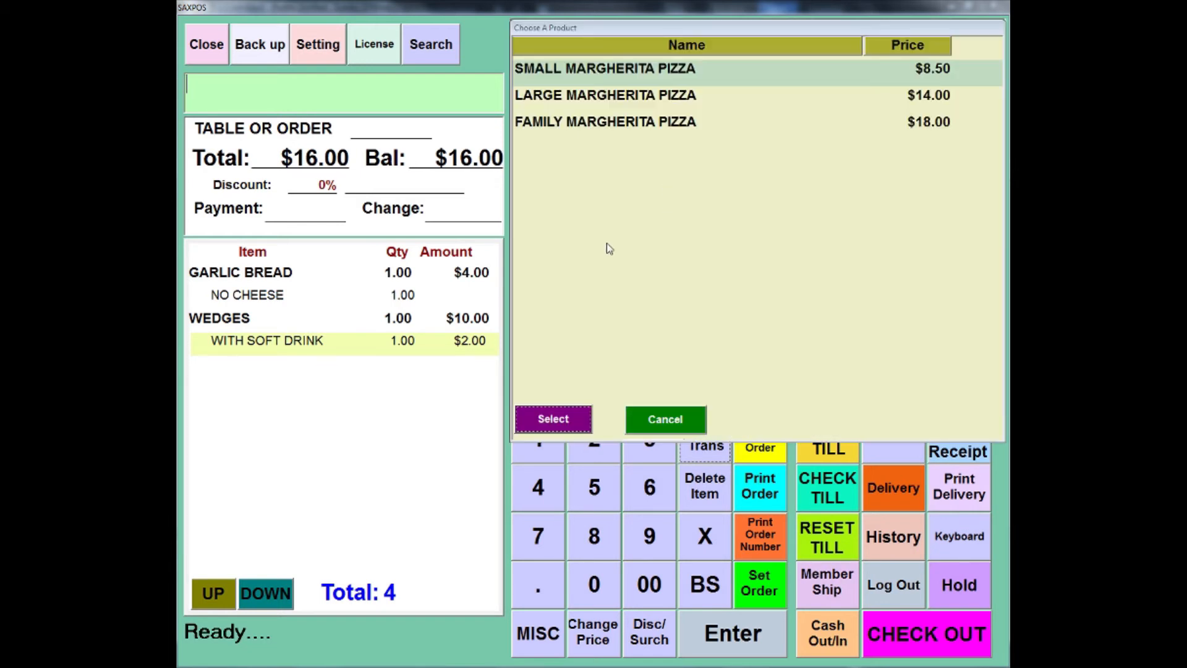
left_click(569, 416)
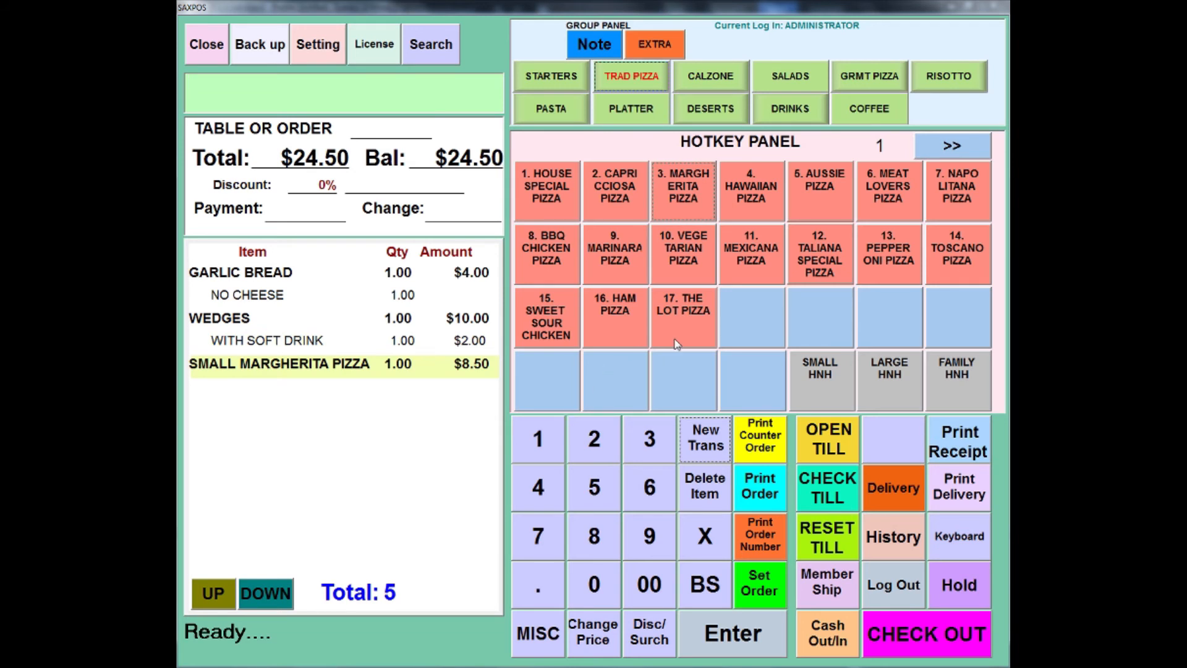
left_click(810, 378)
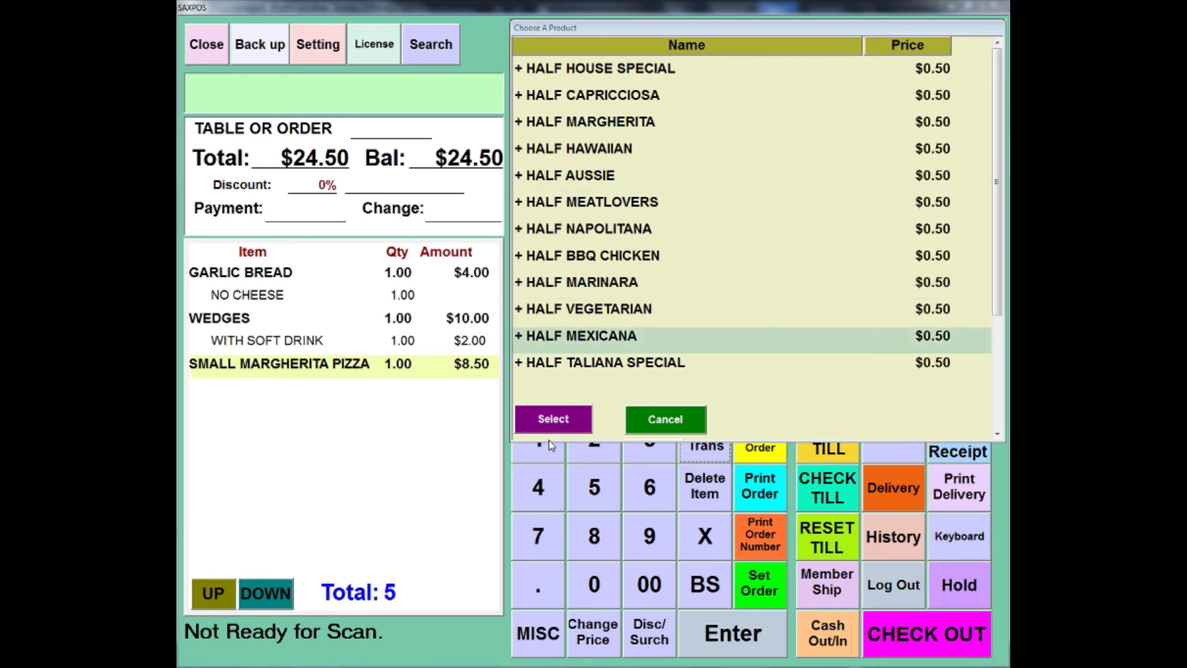
left_click(554, 420)
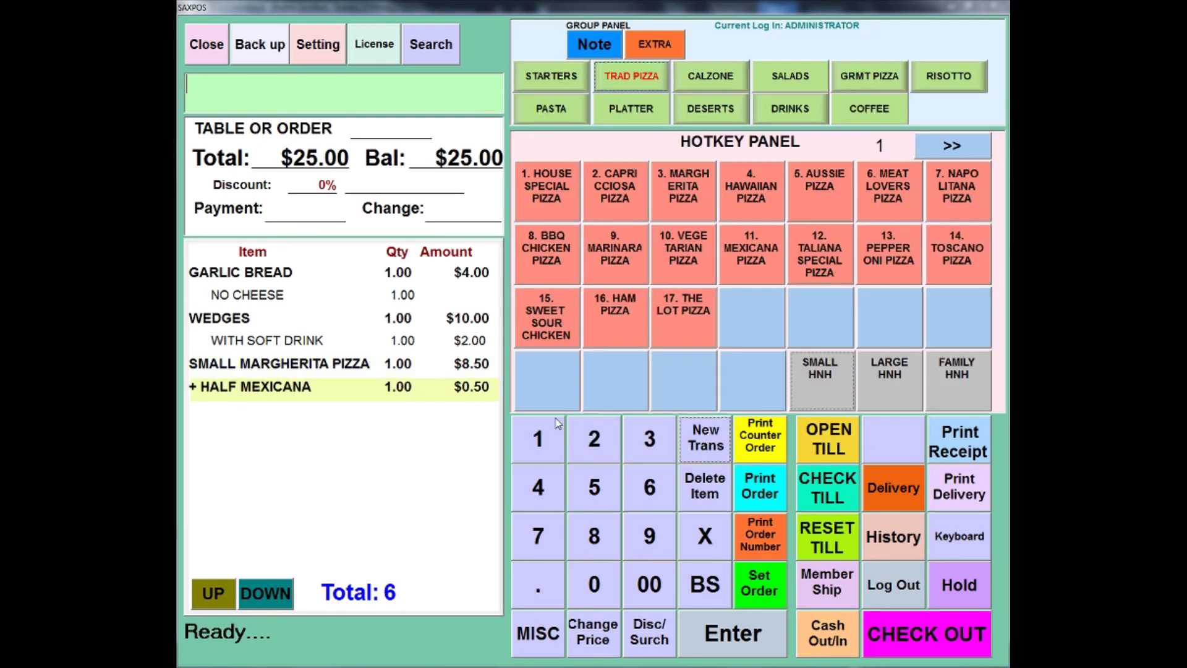